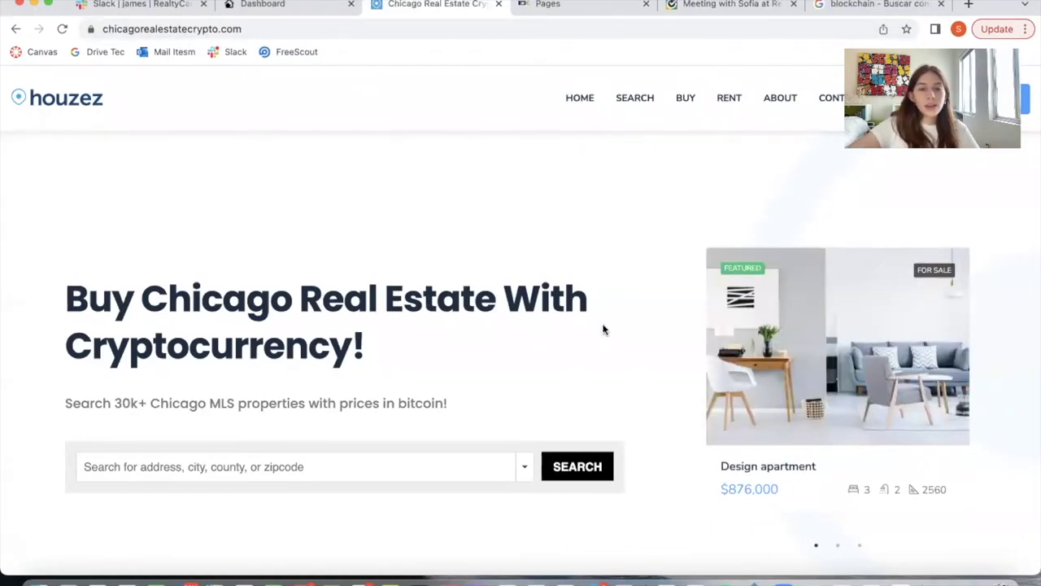
Try a quick property search for 'a', then go back to the home page search
scroll(581, 335, "down", 2)
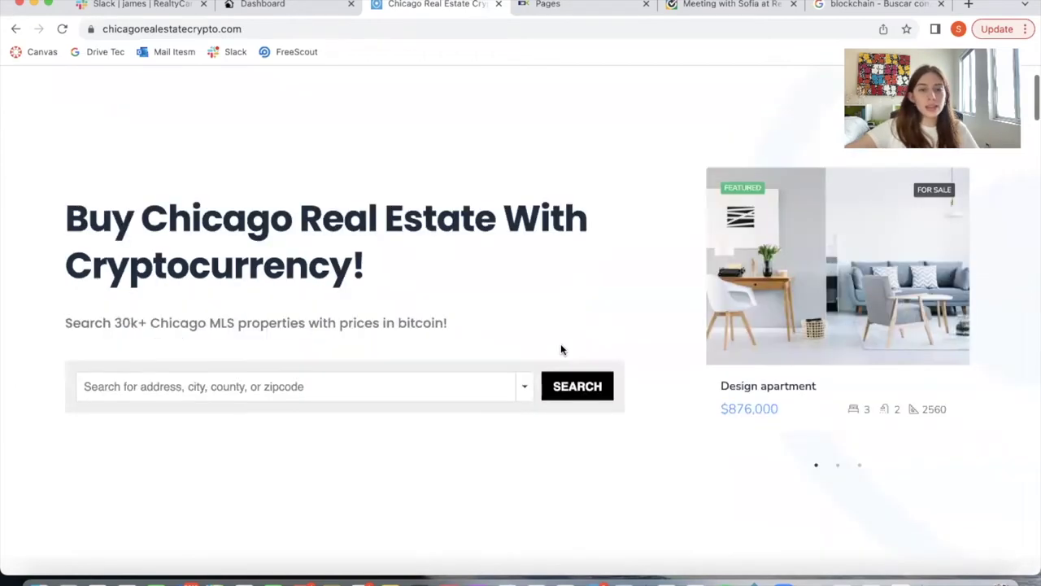
scroll(488, 386, "up", 2)
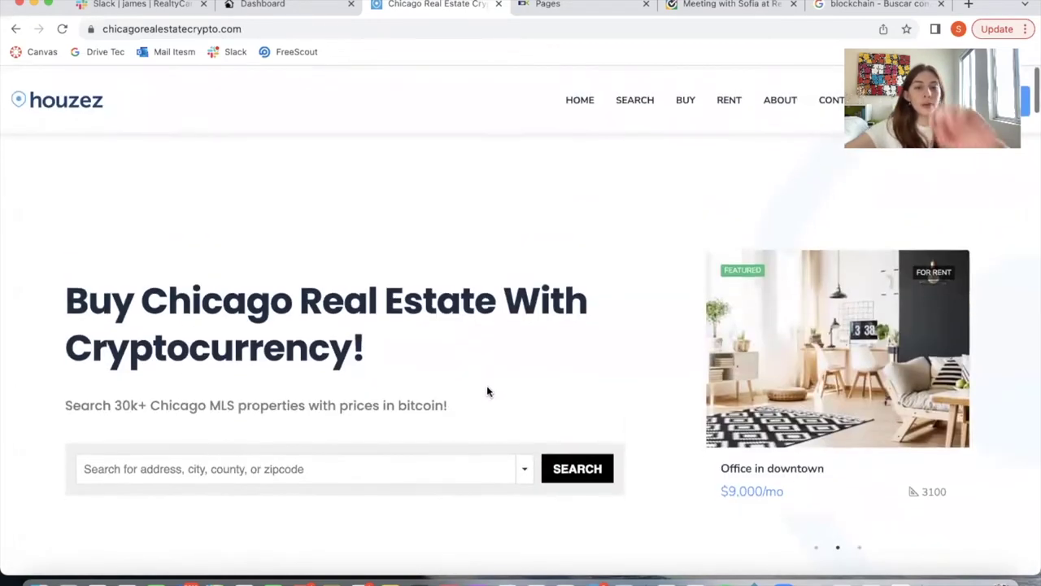
left_click(332, 469)
type("an")
key("Return")
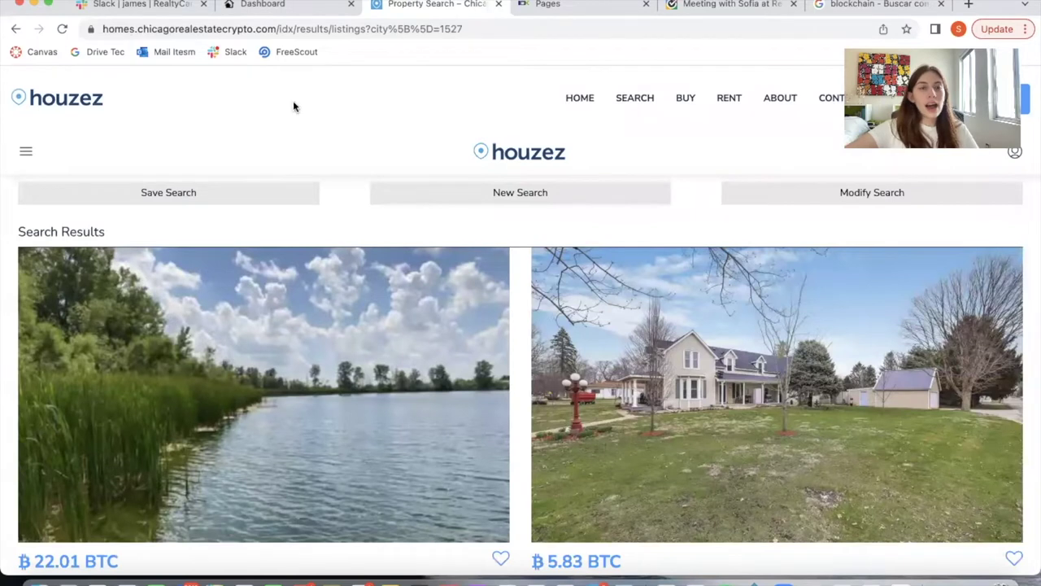
left_click(16, 29)
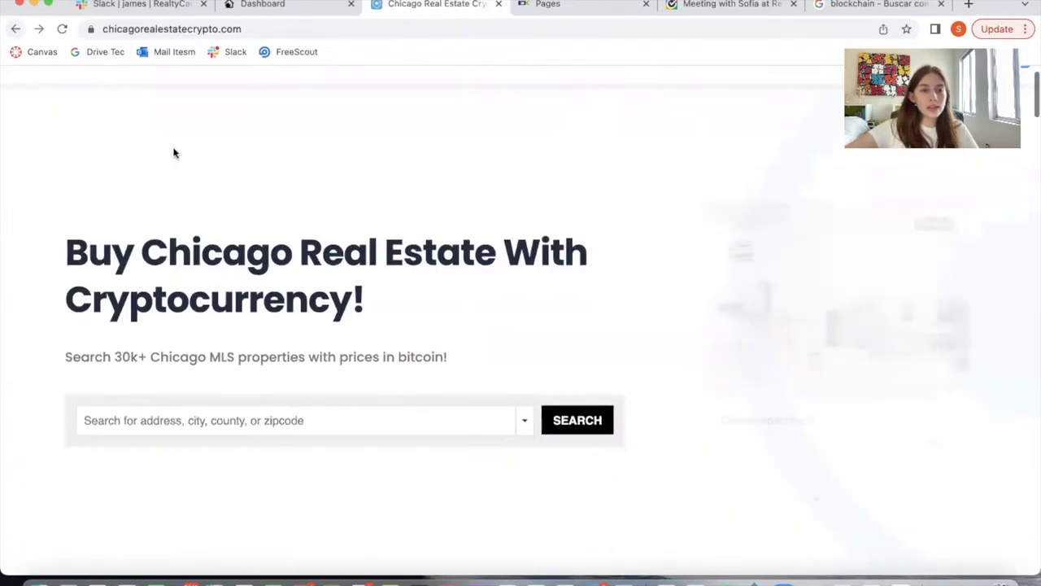
Search for ARGENTA and browse the results priced in BTC and US dollars
left_click(243, 423)
type("arg")
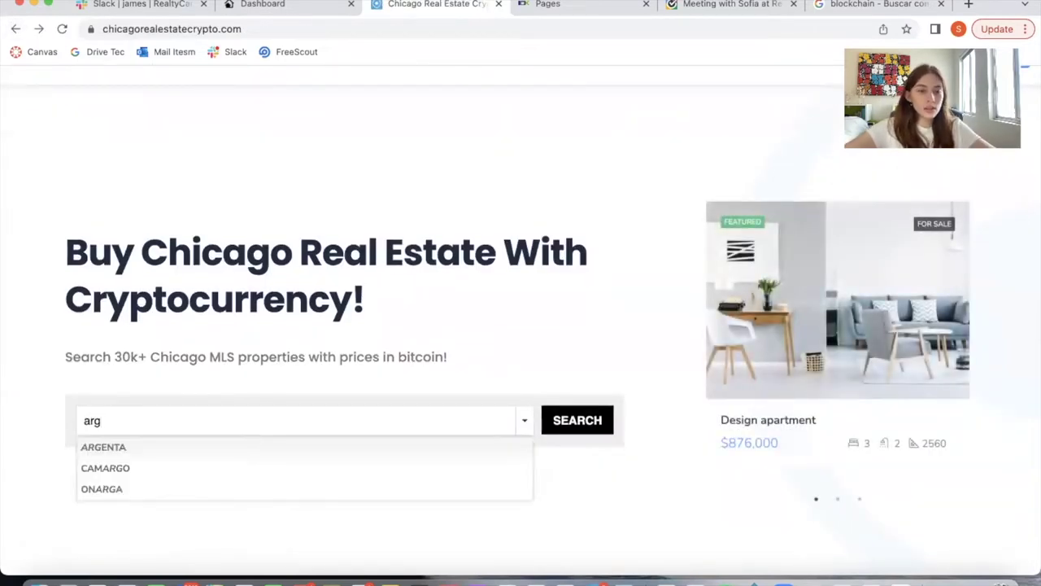
left_click(228, 446)
left_click(577, 423)
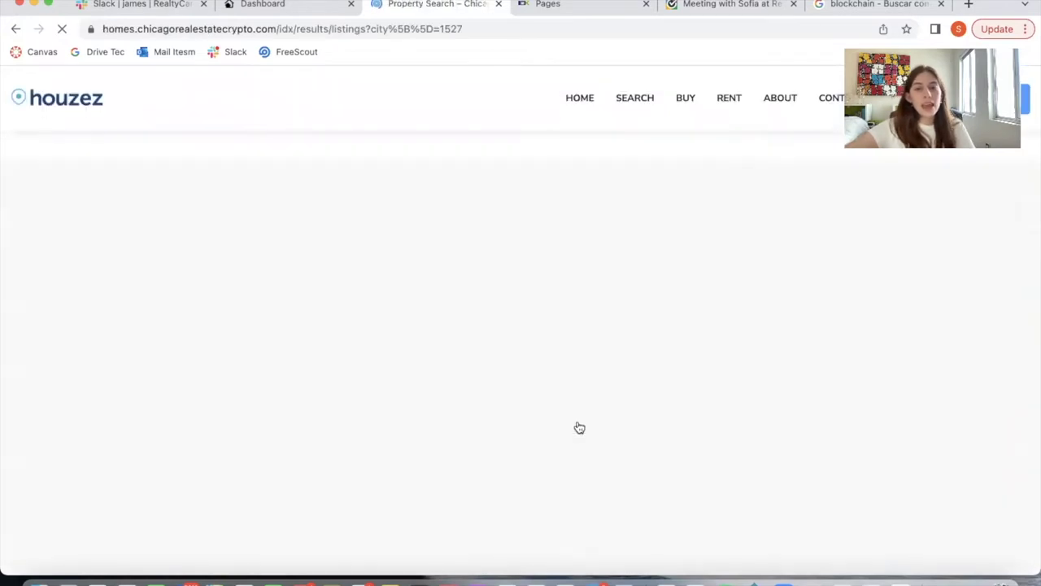
scroll(814, 326, "down", 5)
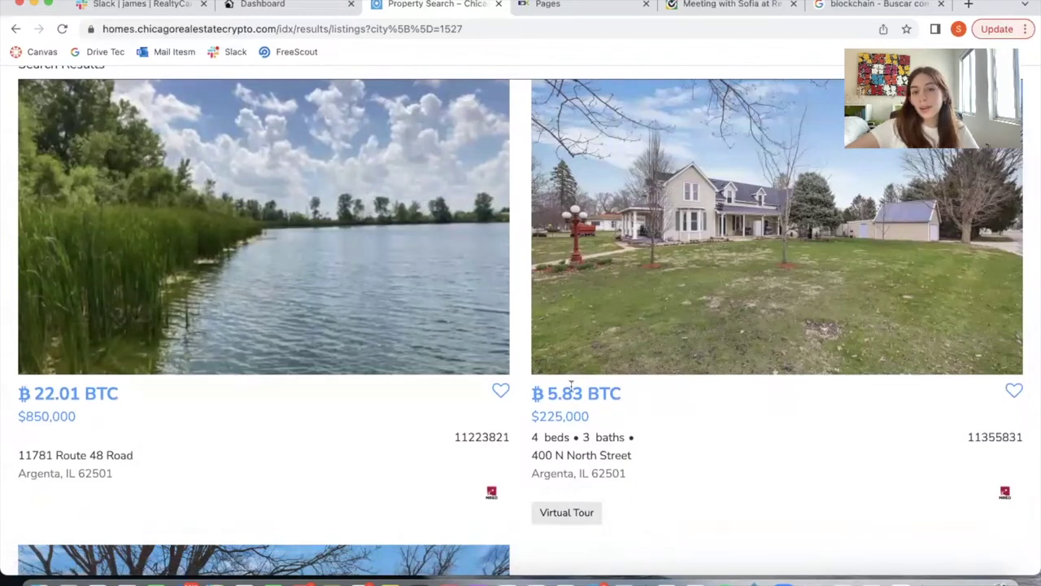
scroll(559, 419, "down", 6)
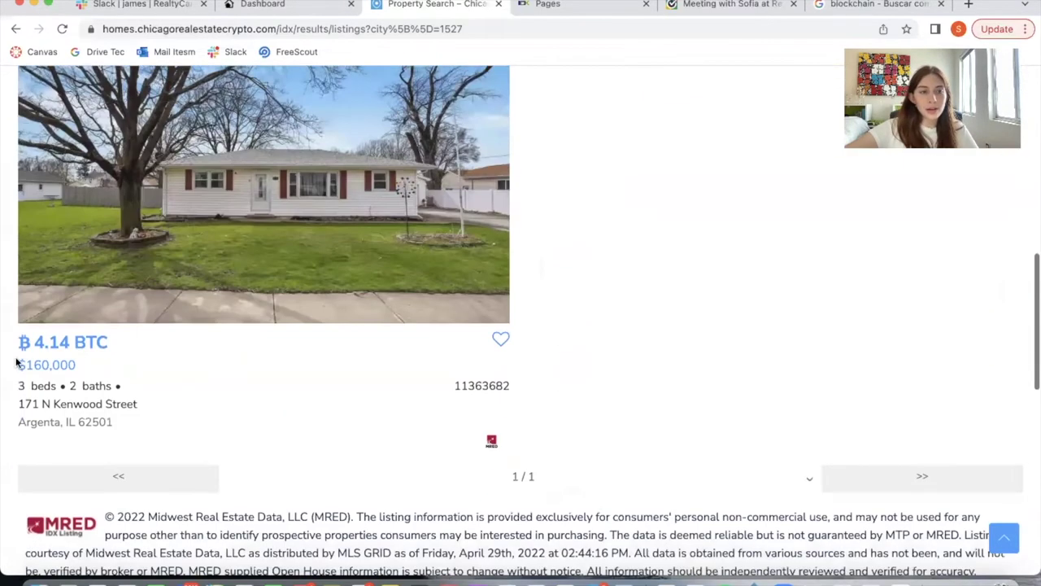
scroll(600, 371, "up", 10)
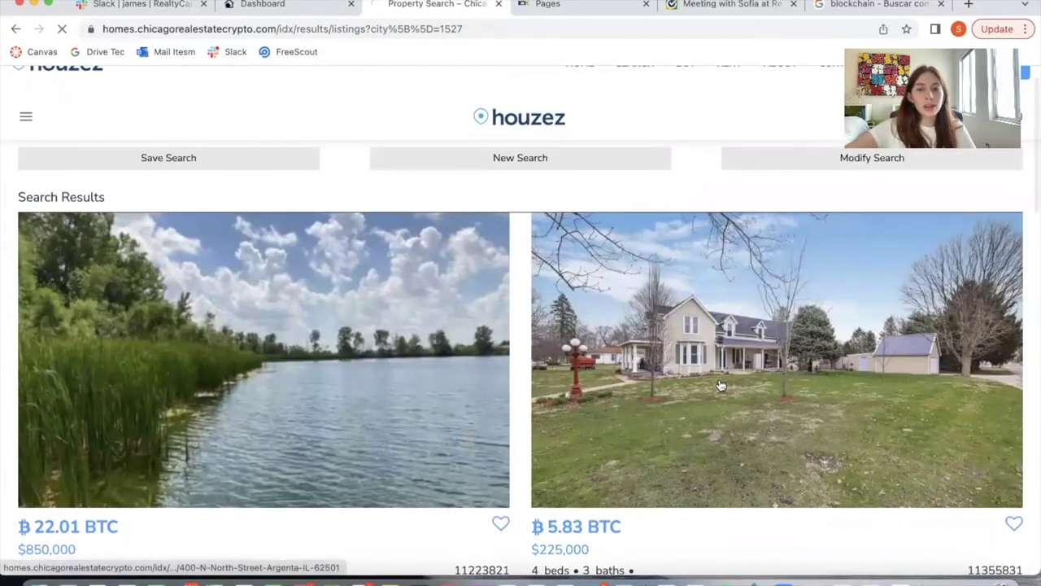
Open the 400 N North Street listing and review its 5.83 BTC price, facts, remarks and map
left_click(721, 385)
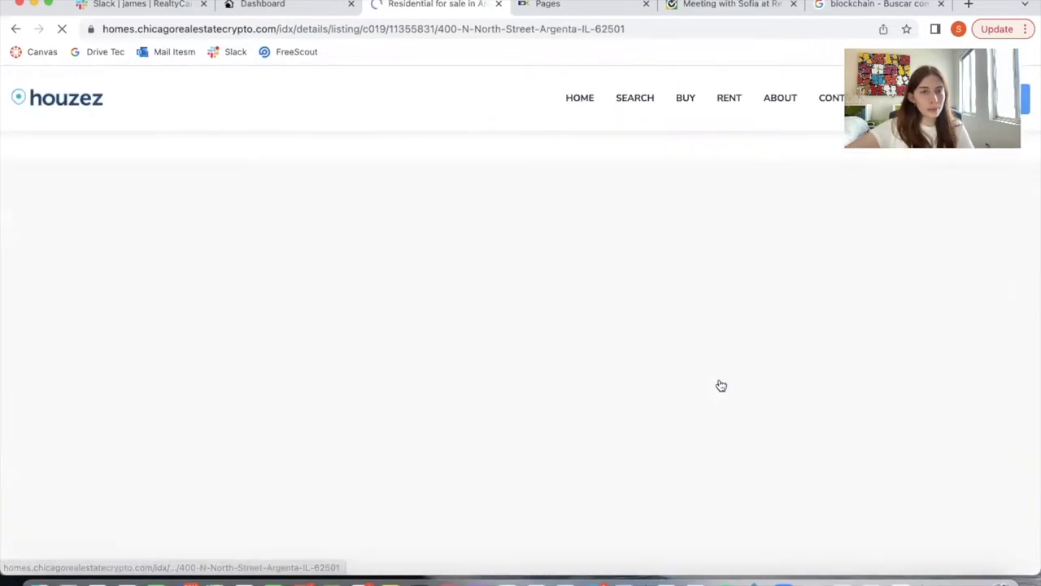
scroll(554, 411, "down", 4)
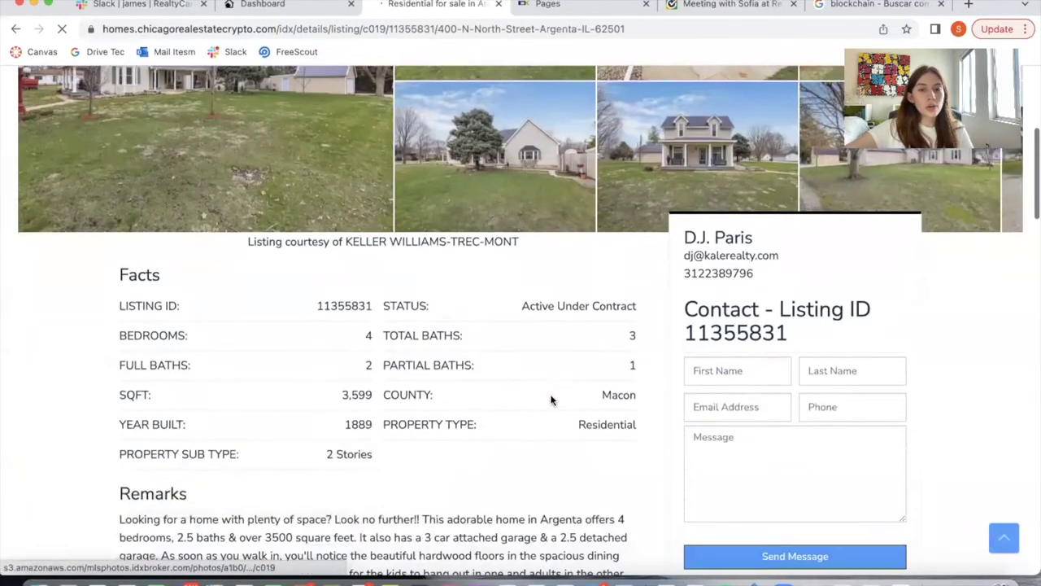
scroll(551, 396, "up", 2)
scroll(544, 383, "down", 5)
scroll(544, 382, "down", 9)
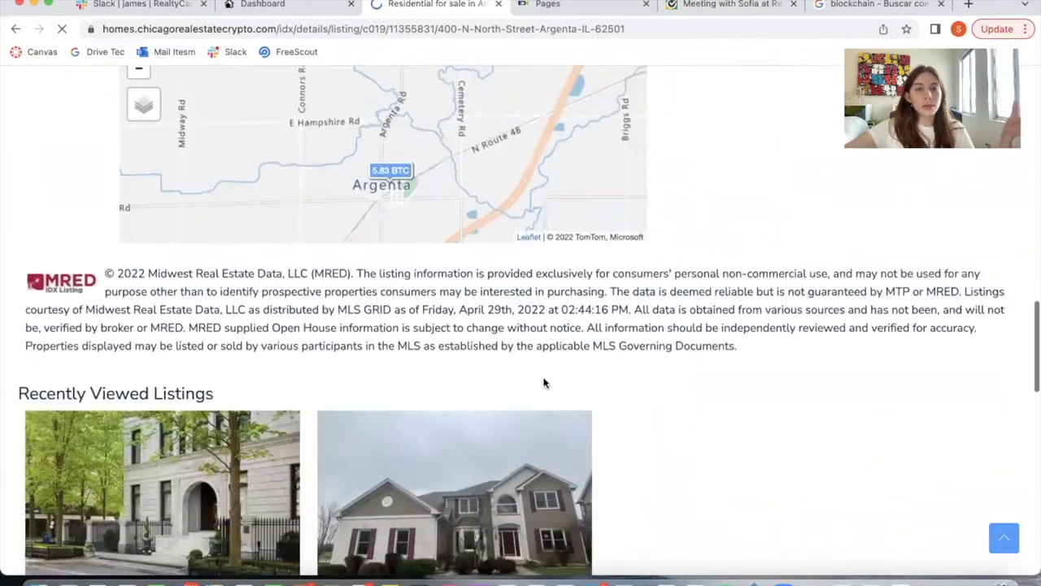
scroll(260, 268, "up", 2)
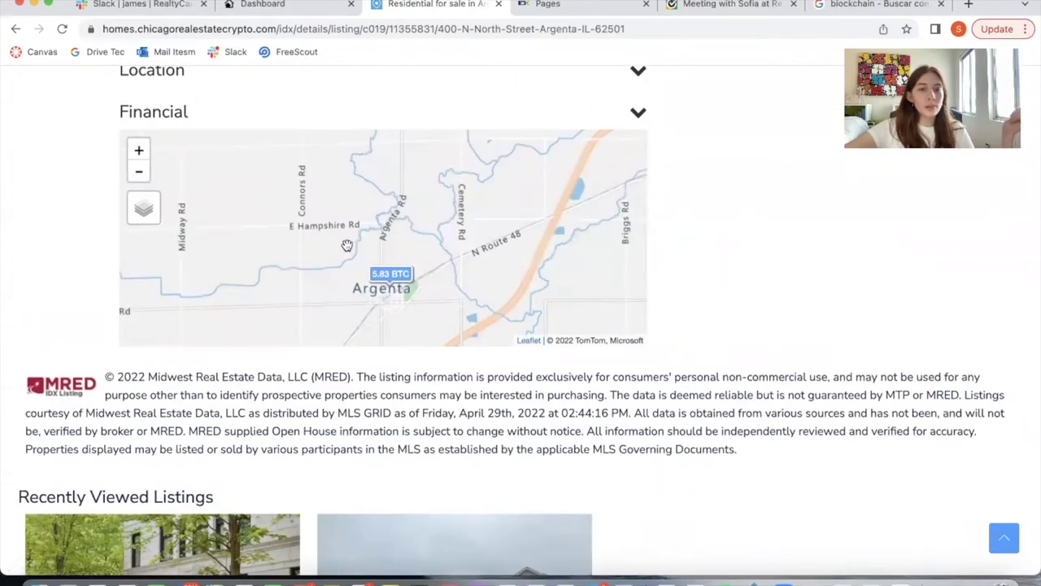
scroll(679, 313, "down", 1)
scroll(680, 313, "up", 15)
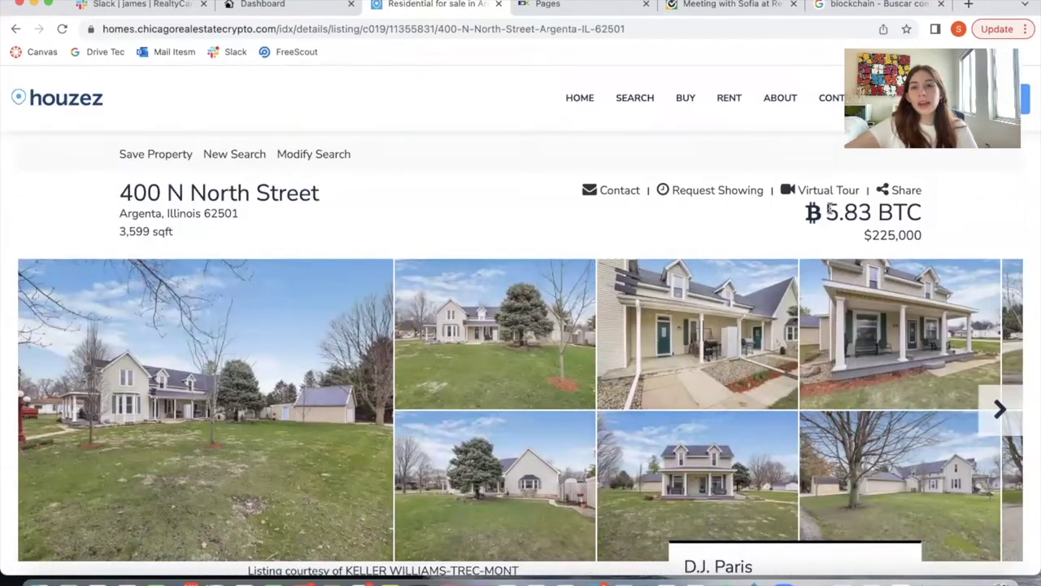
left_click(599, 6)
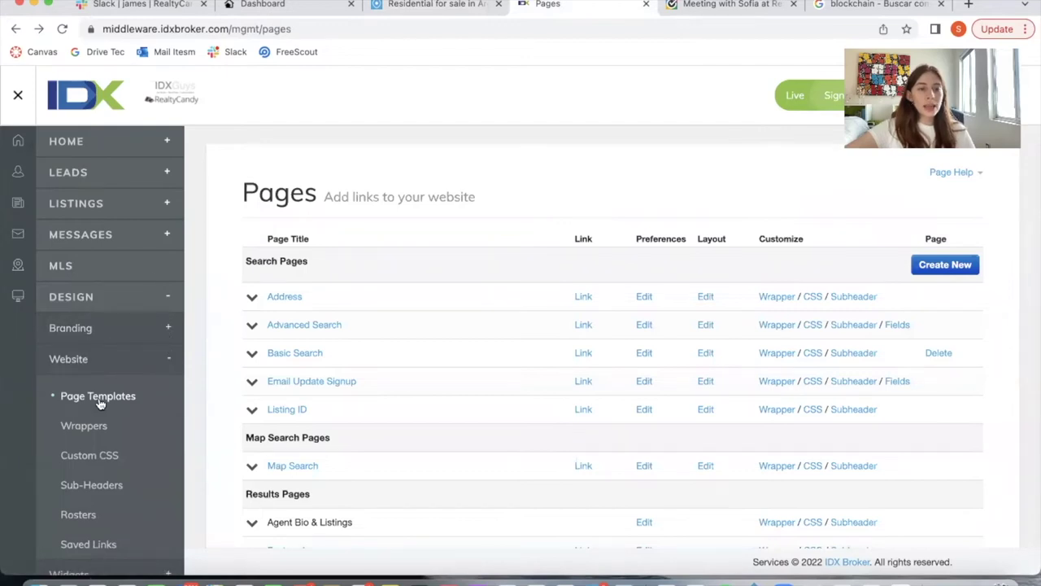
Preview the Results page layout templates, where Crypto Miami Results is active
scroll(567, 461, "down", 5)
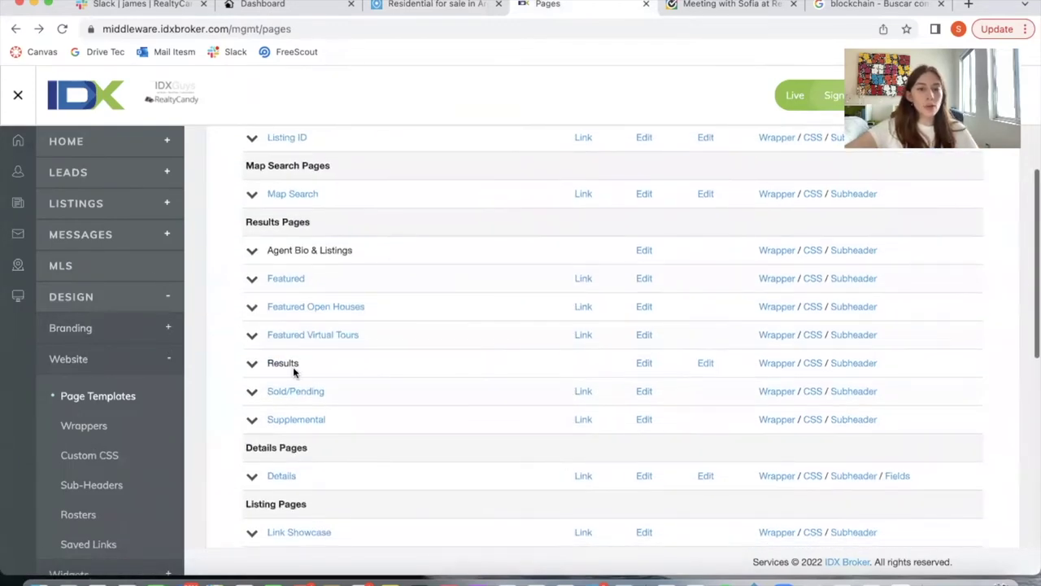
left_click(707, 366)
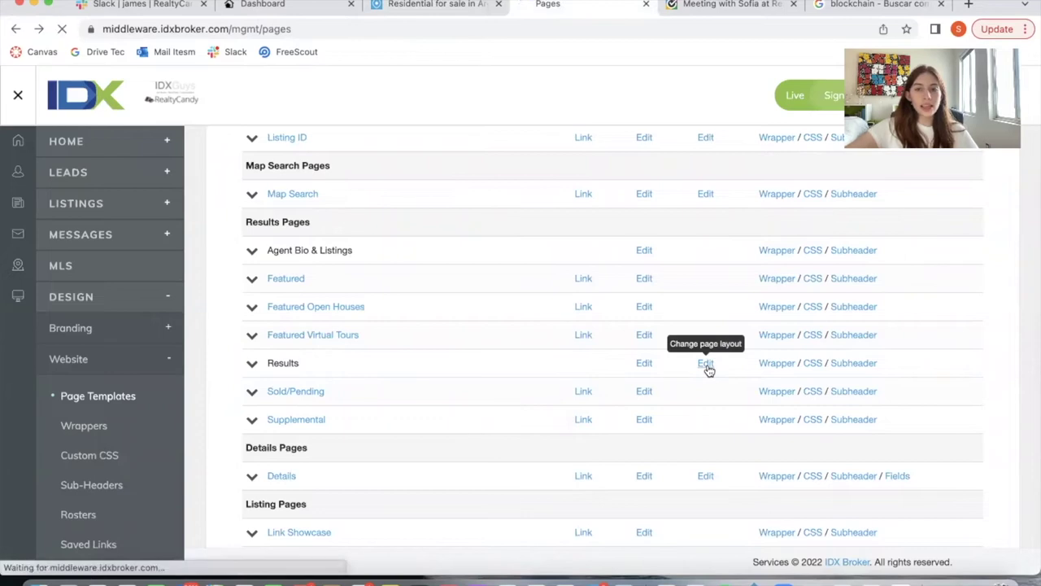
scroll(708, 370, "down", 12)
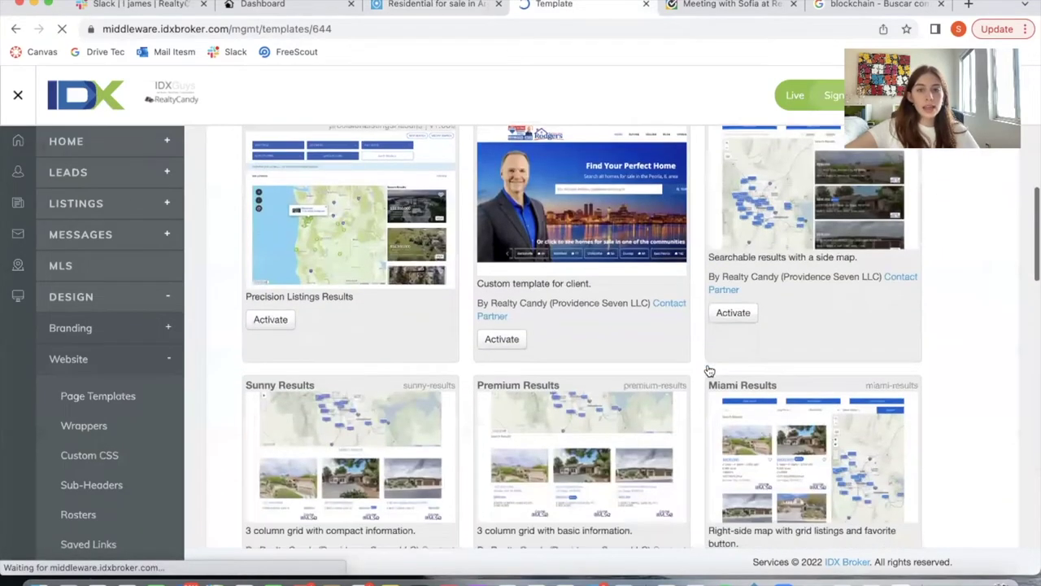
scroll(709, 368, "down", 5)
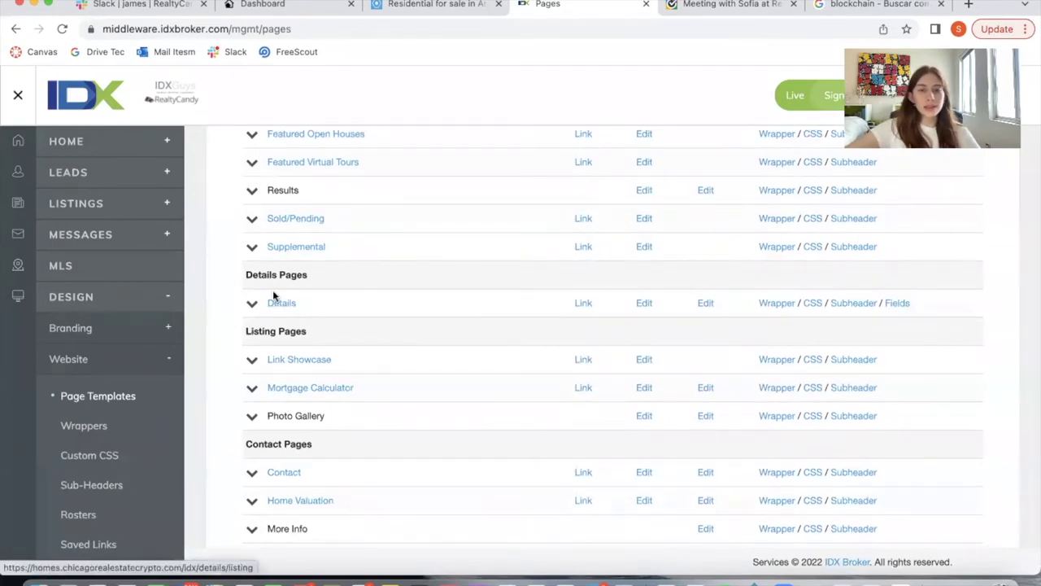
left_click(707, 304)
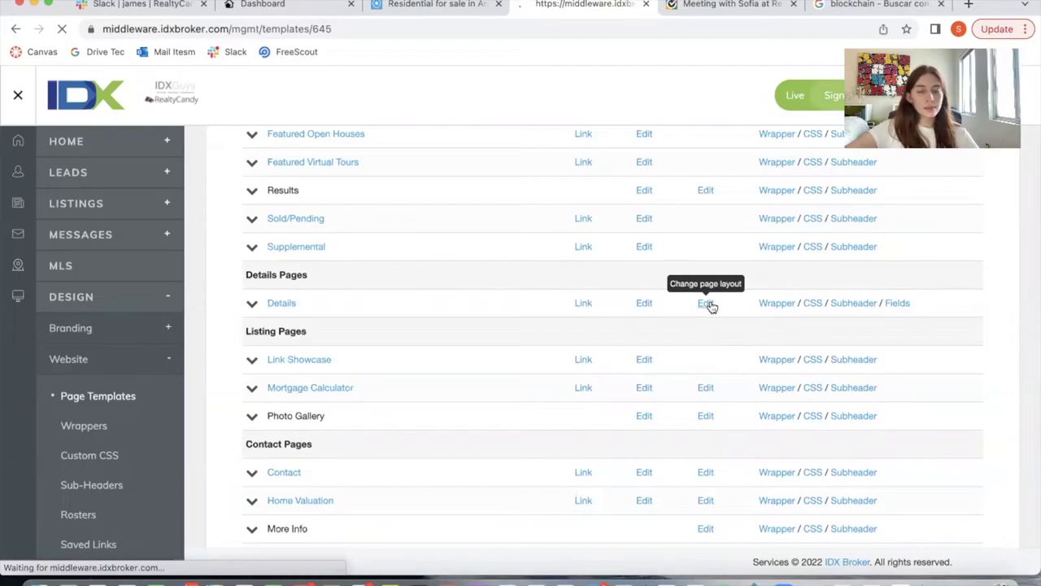
Scroll the Details page templates to confirm Crypto Miami Details is the active layout
scroll(712, 308, "down", 10)
scroll(712, 308, "down", 15)
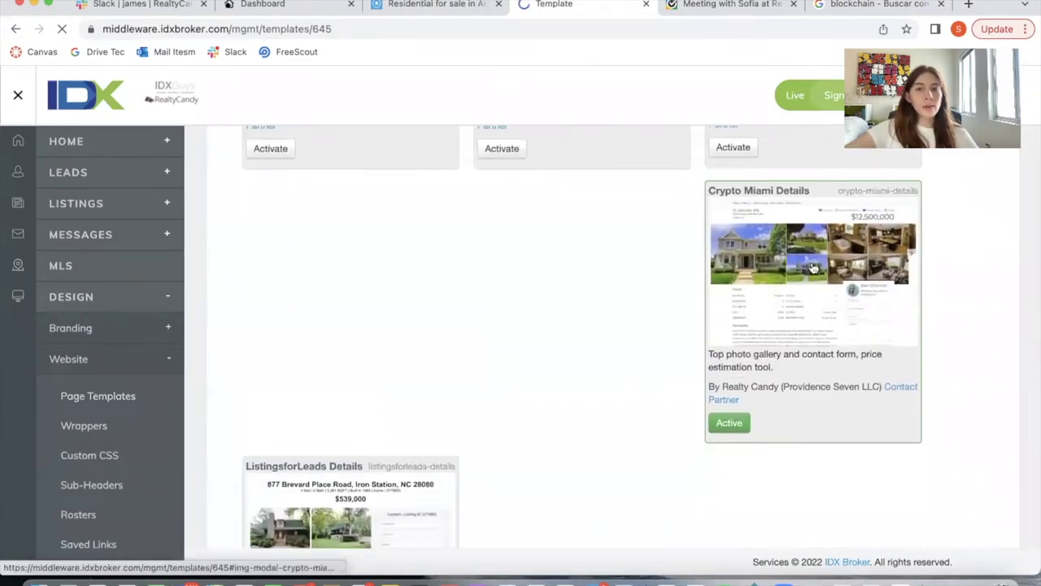
scroll(824, 250, "up", 6)
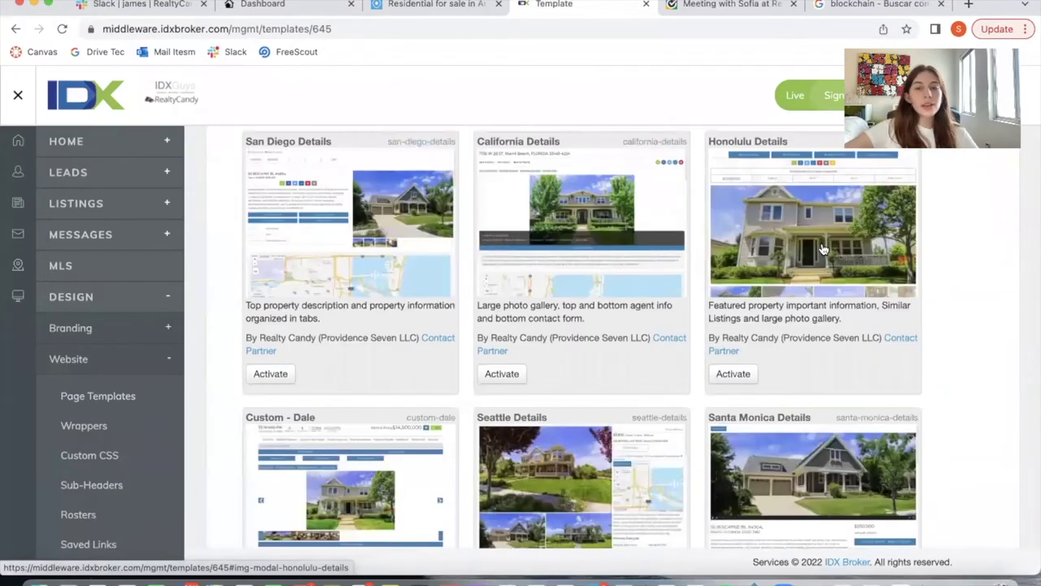
scroll(824, 250, "up", 3)
scroll(822, 244, "up", 3)
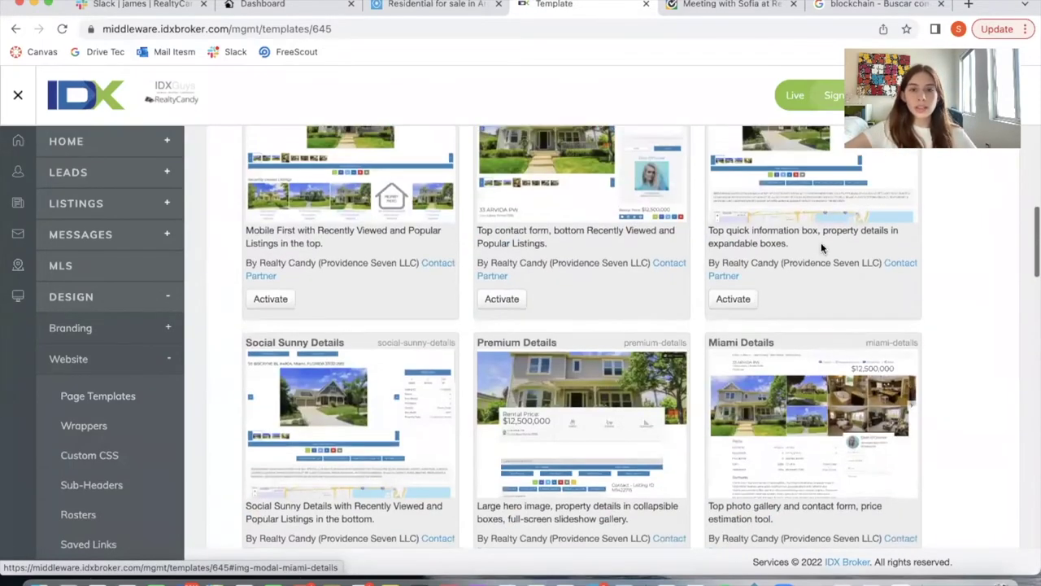
scroll(825, 252, "down", 3)
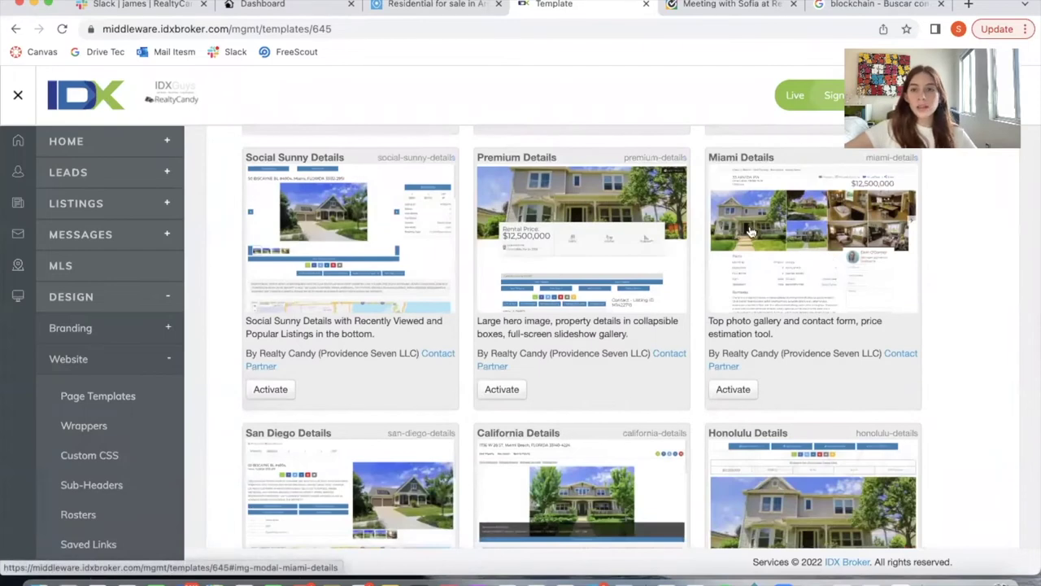
scroll(928, 260, "up", 1)
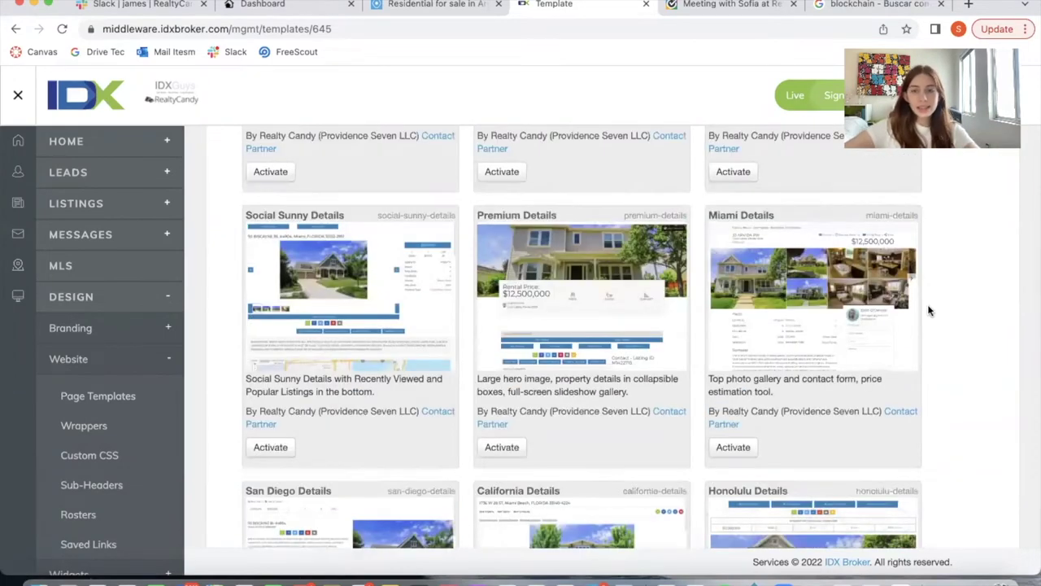
scroll(932, 350, "down", 2)
scroll(936, 380, "down", 10)
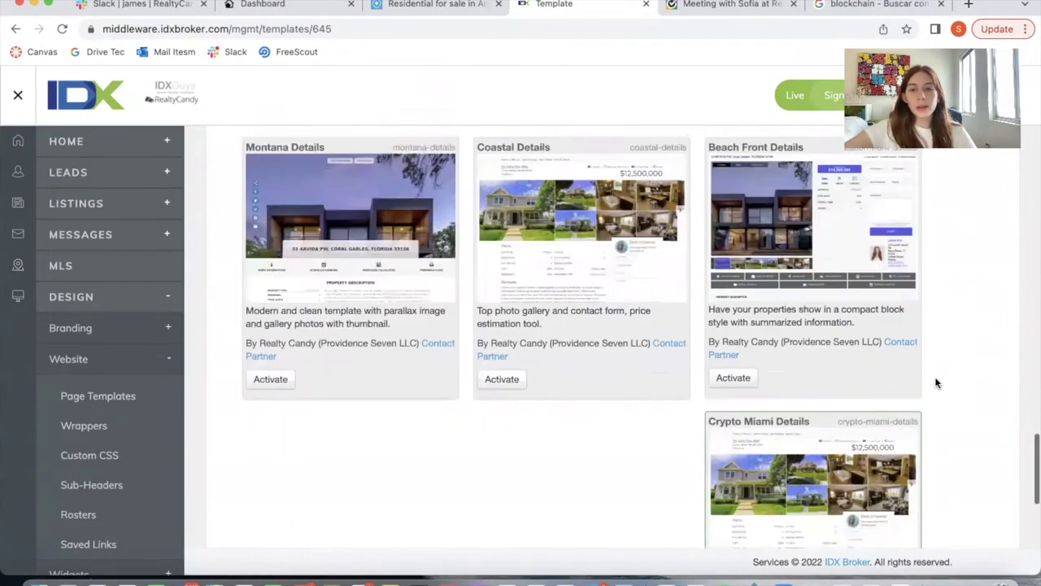
scroll(935, 377, "up", 1)
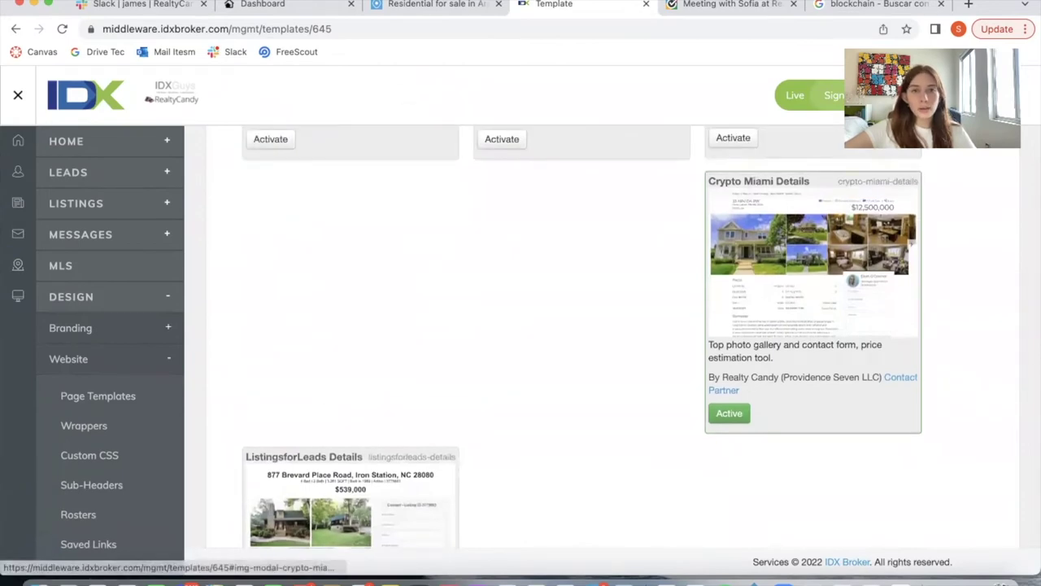
left_click(412, 8)
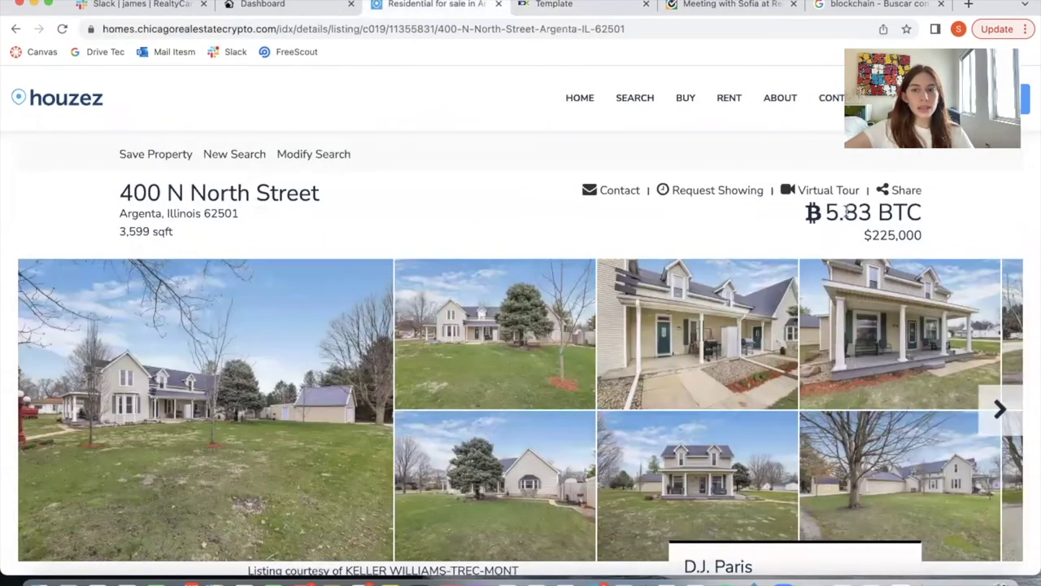
scroll(661, 402, "down", 5)
scroll(591, 269, "up", 5)
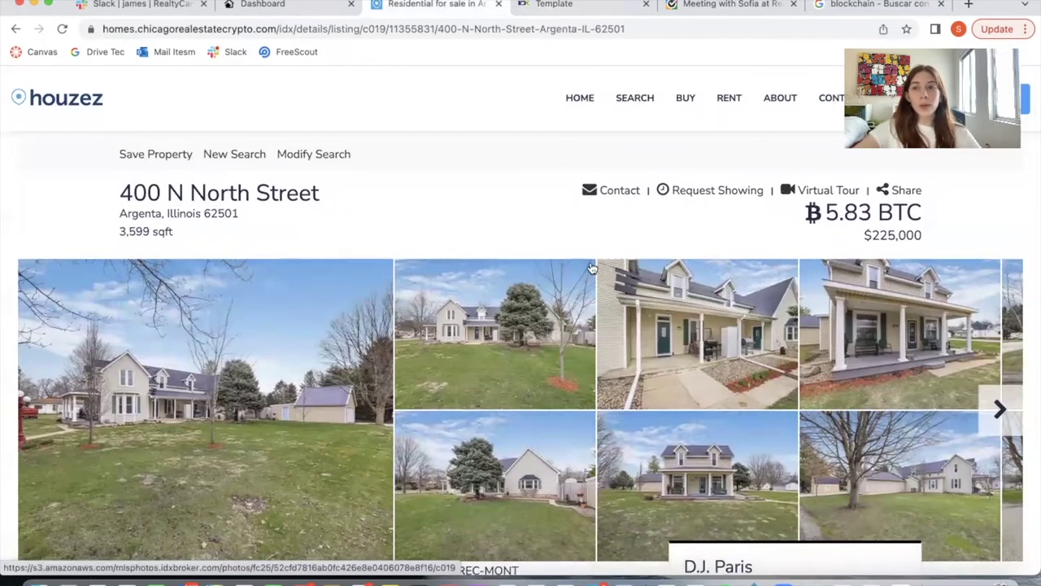
left_click(310, 8)
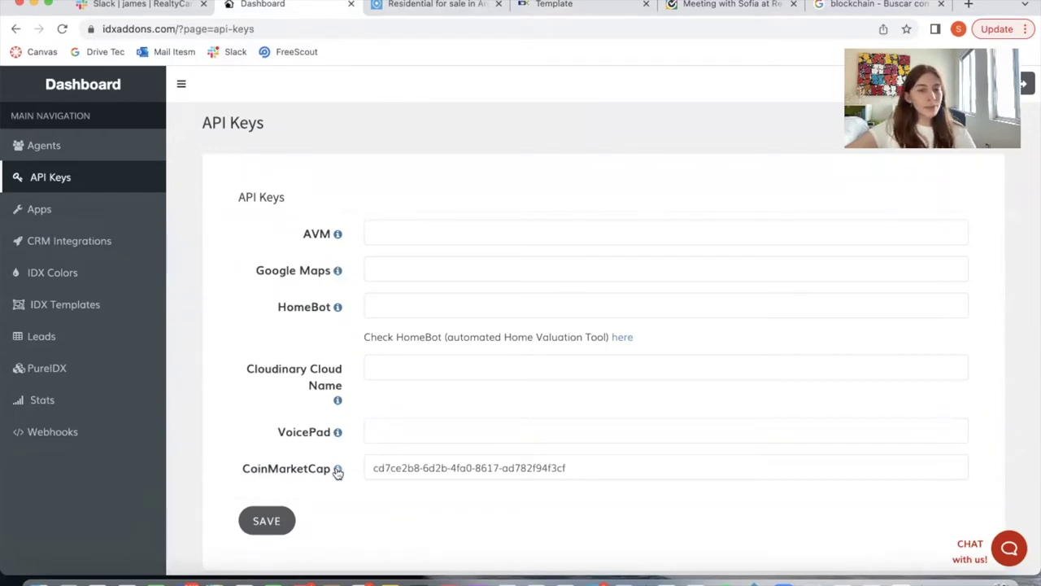
Open CoinMarketCap's Get API Key page in a new tab from the API Keys info link
mouse_move(338, 472)
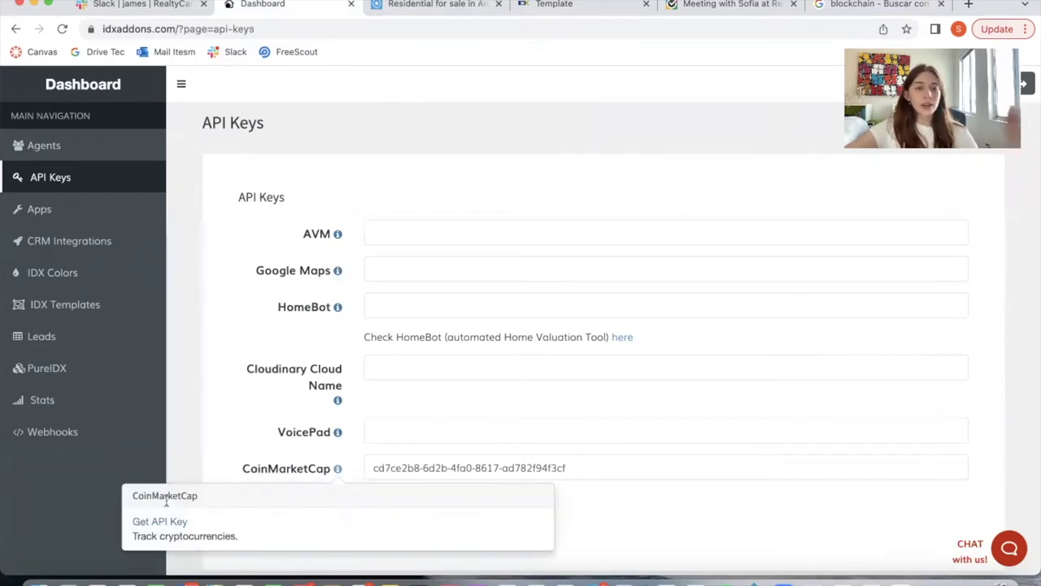
left_click(153, 524)
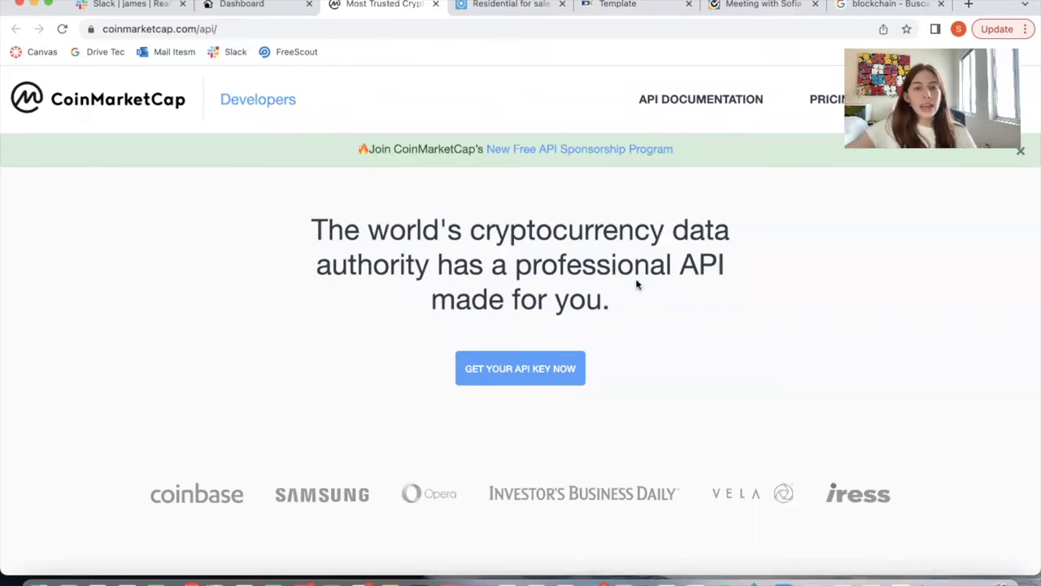
left_click(263, 5)
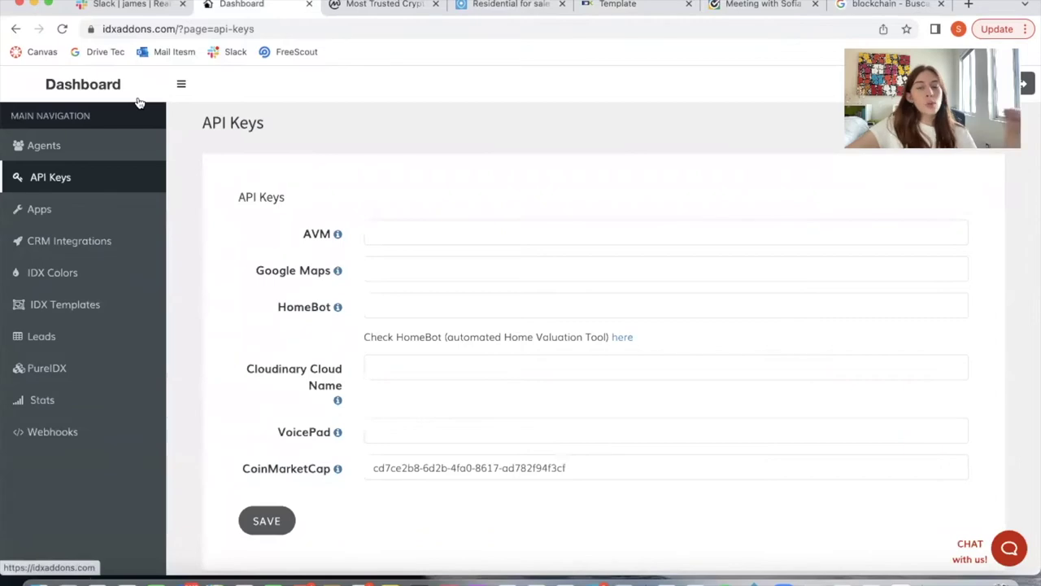
left_click(642, 6)
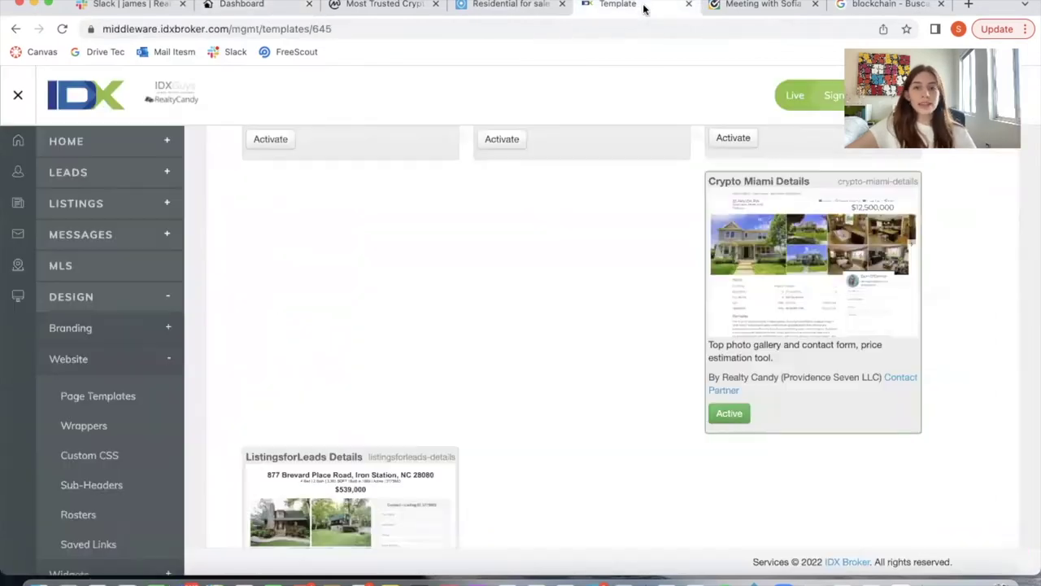
left_click(516, 6)
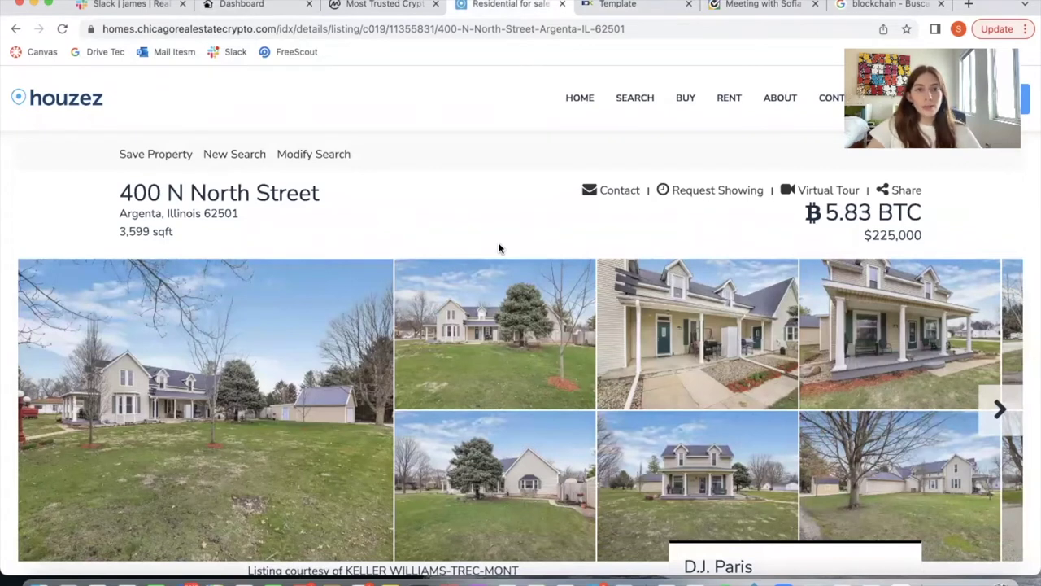
key("ctrl+shift+Tab")
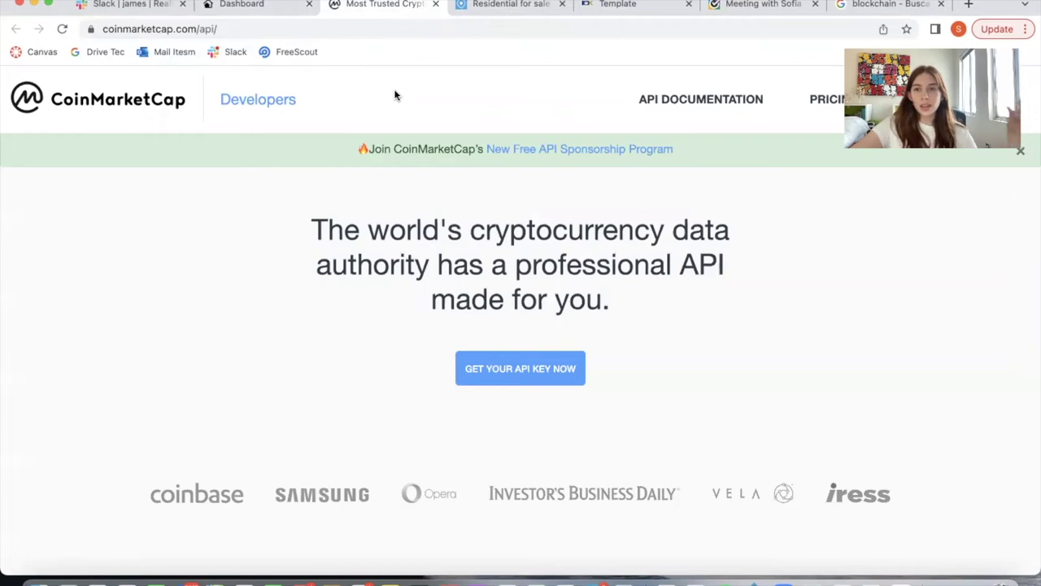
left_click(456, 16)
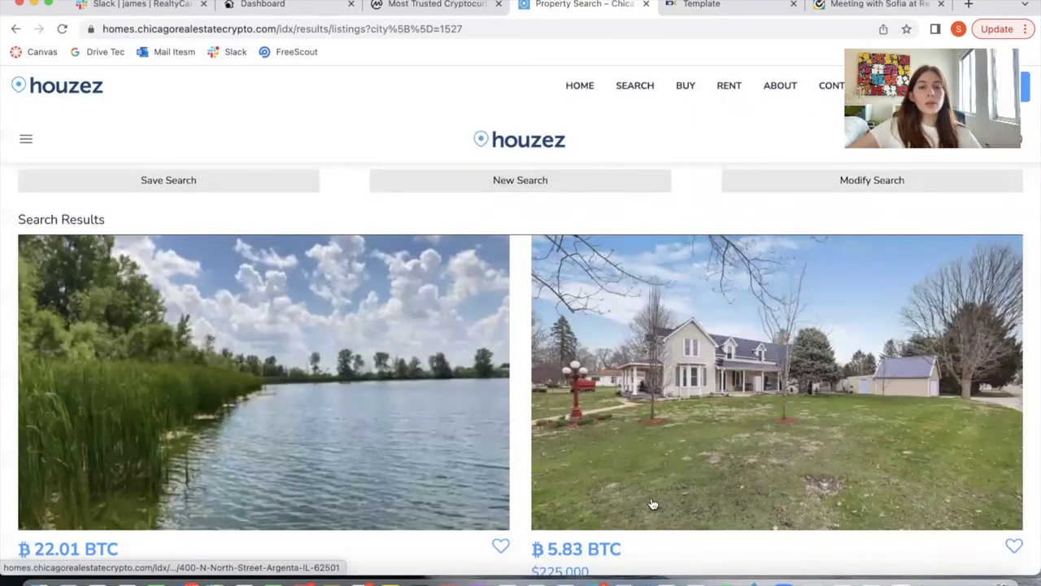
Start a New Search to load the Chicago map search with BTC prices
left_click(522, 187)
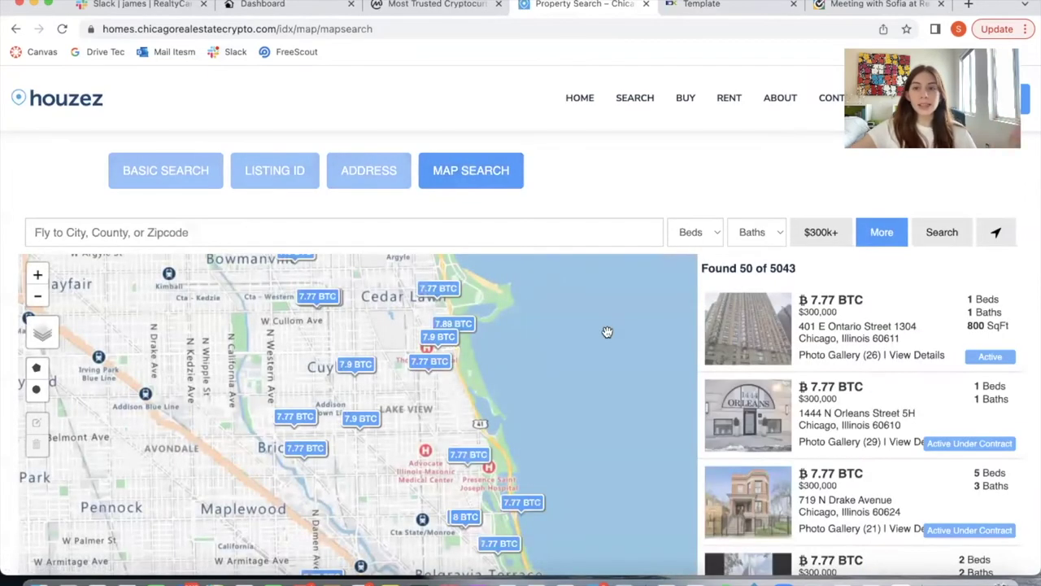
scroll(607, 332, "down", 2)
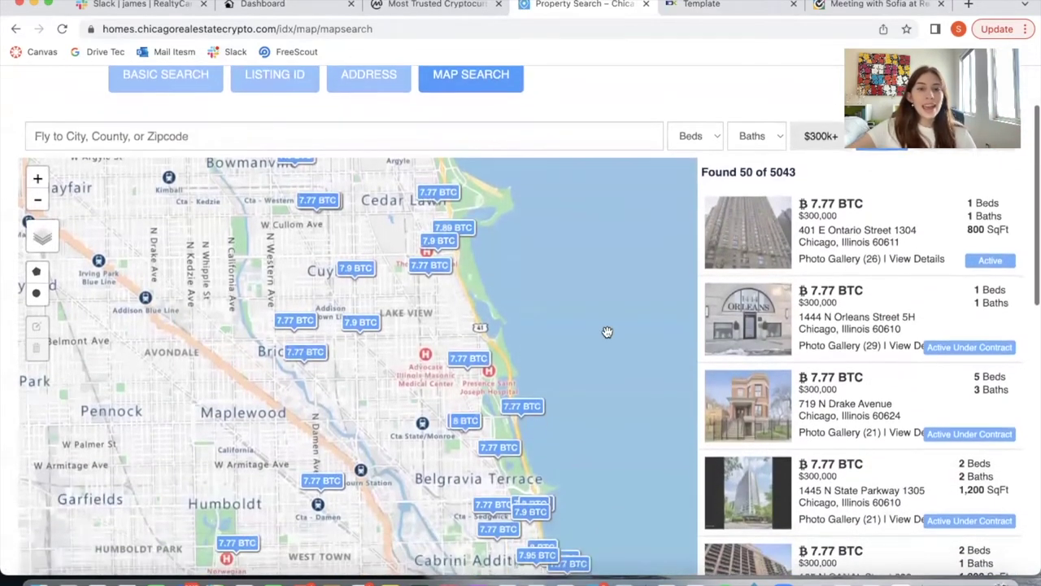
scroll(655, 338, "down", 2)
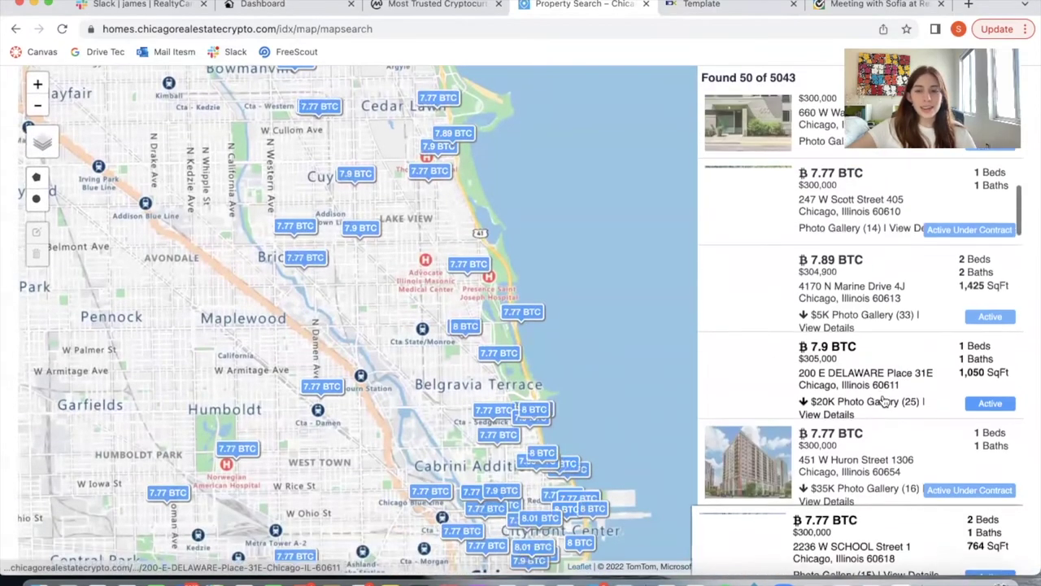
left_click(713, 11)
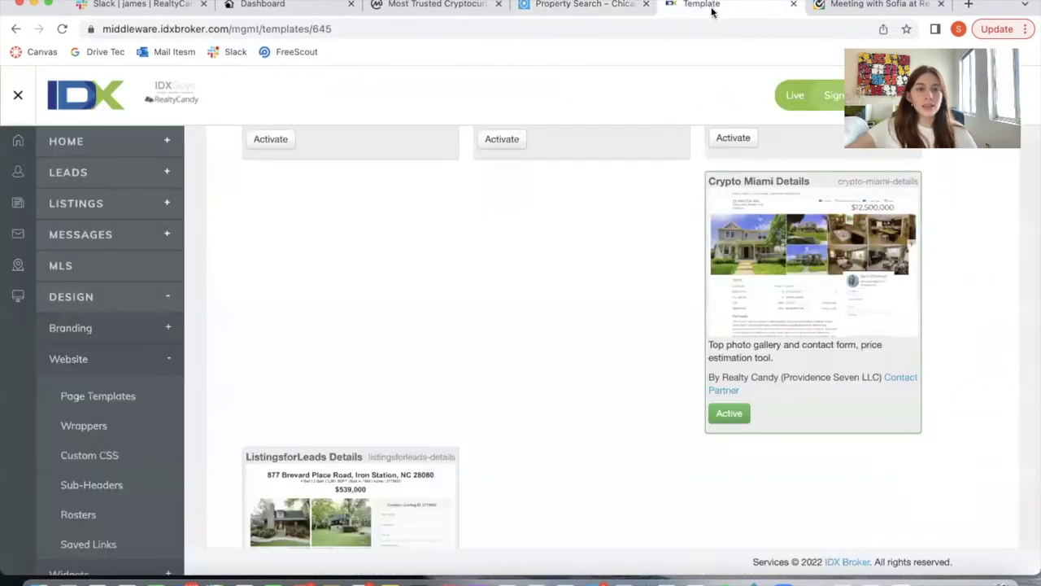
Open the Map Search layout templates, showing Crypto Miami Map as active
left_click(95, 397)
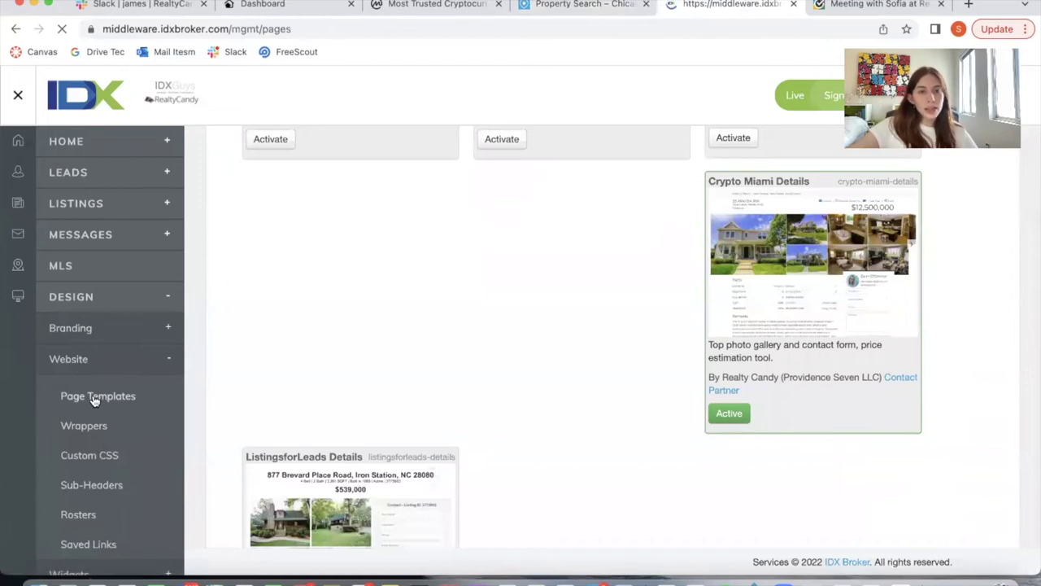
scroll(325, 403, "down", 1)
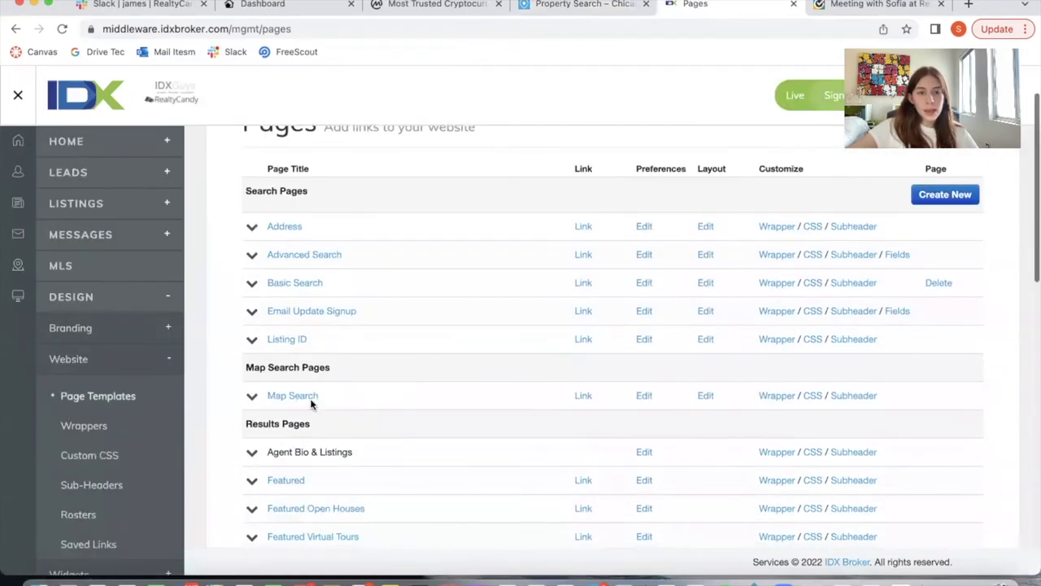
left_click(702, 397)
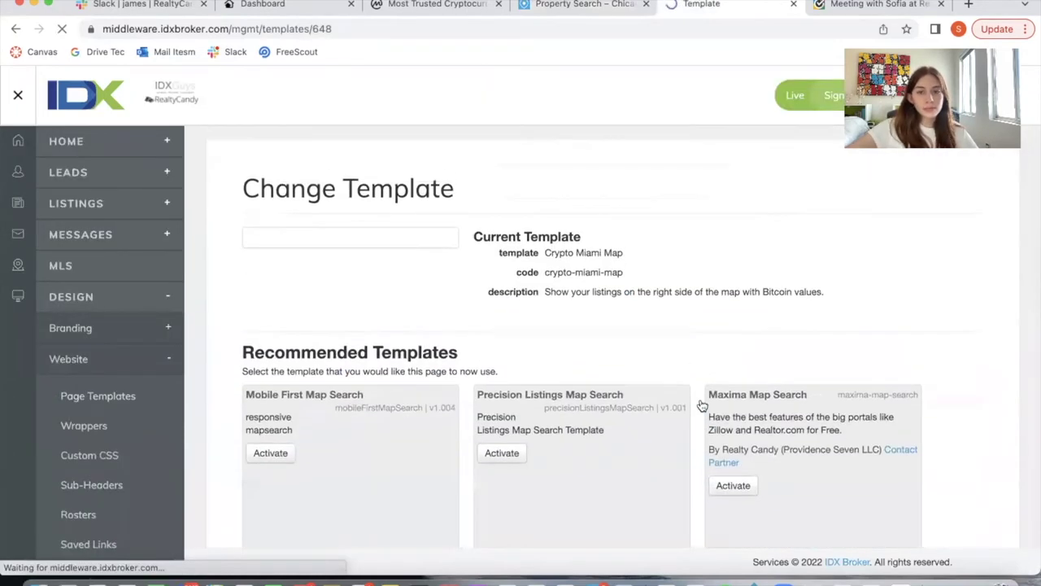
scroll(701, 405, "down", 10)
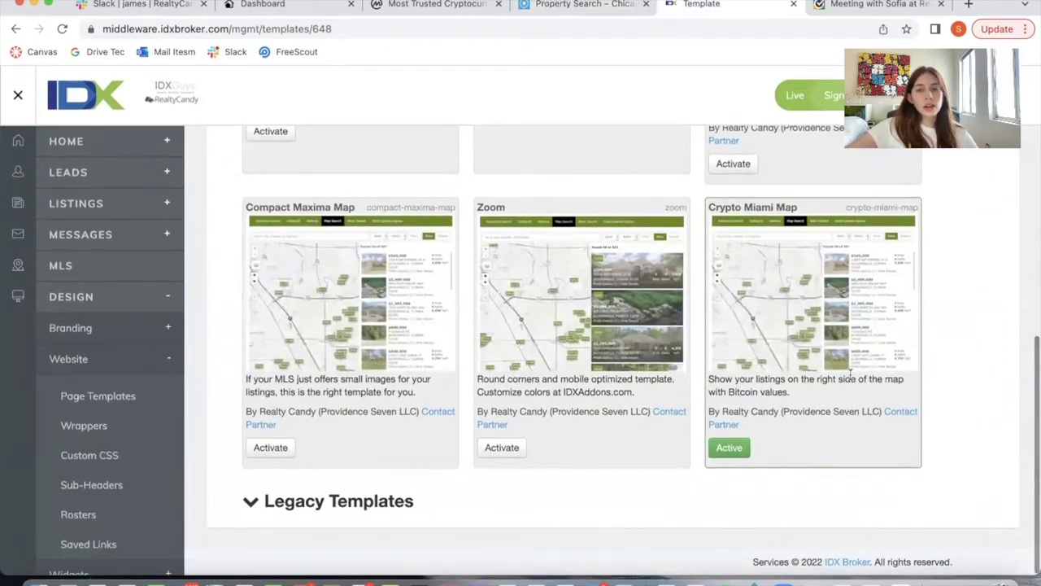
scroll(714, 342, "up", 5)
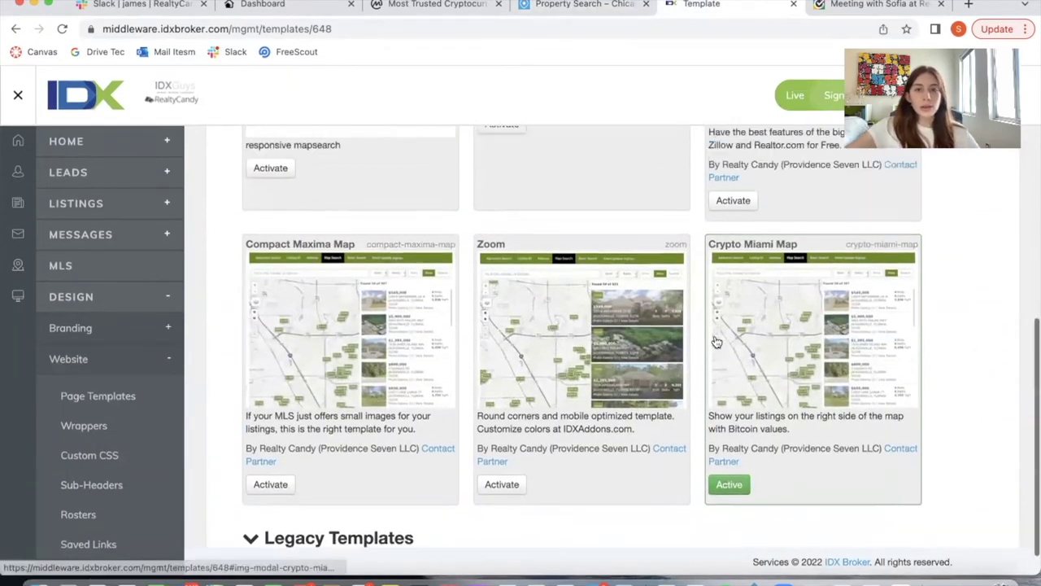
Return to the houzez BTC map search and scroll through the map and results
left_click(597, 13)
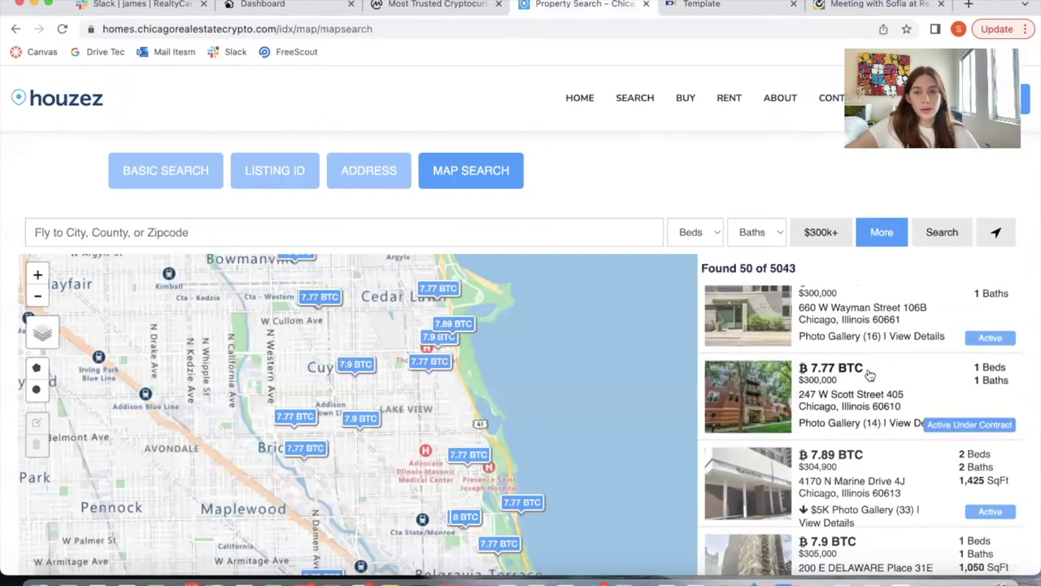
scroll(753, 130, "down", 2)
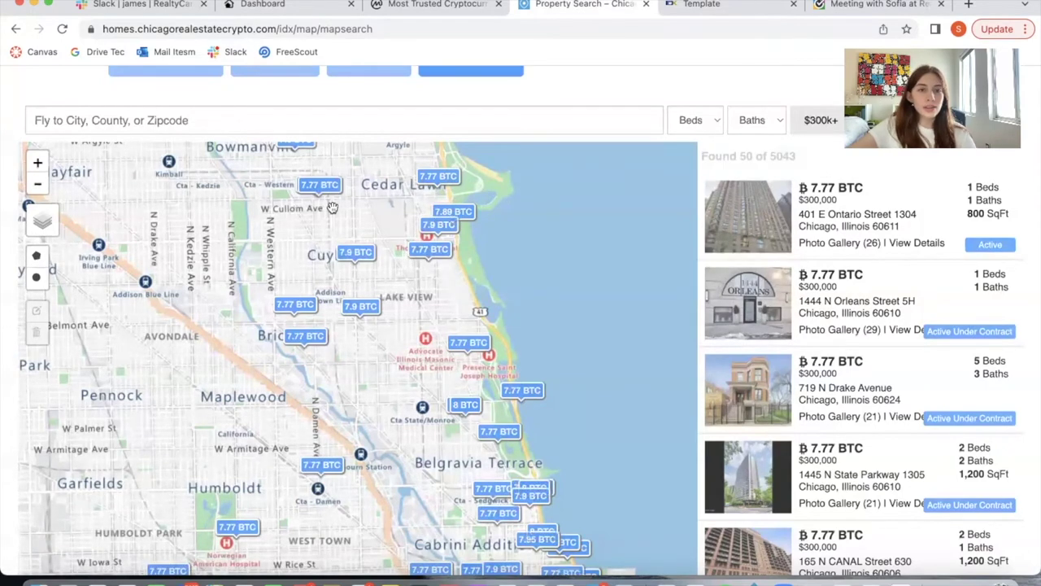
scroll(488, 366, "down", 2)
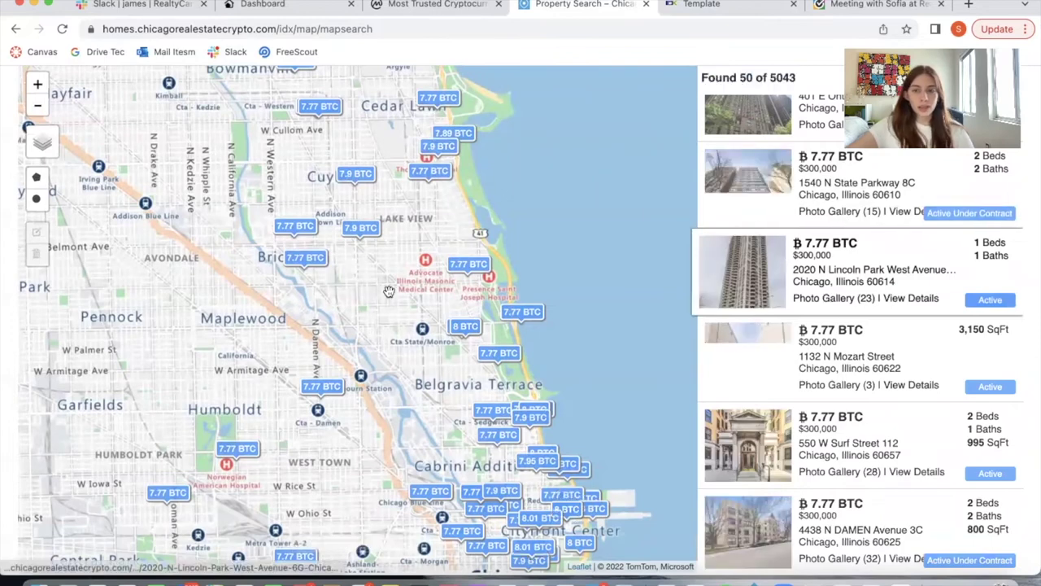
scroll(388, 290, "up", 3)
scroll(244, 203, "down", 1)
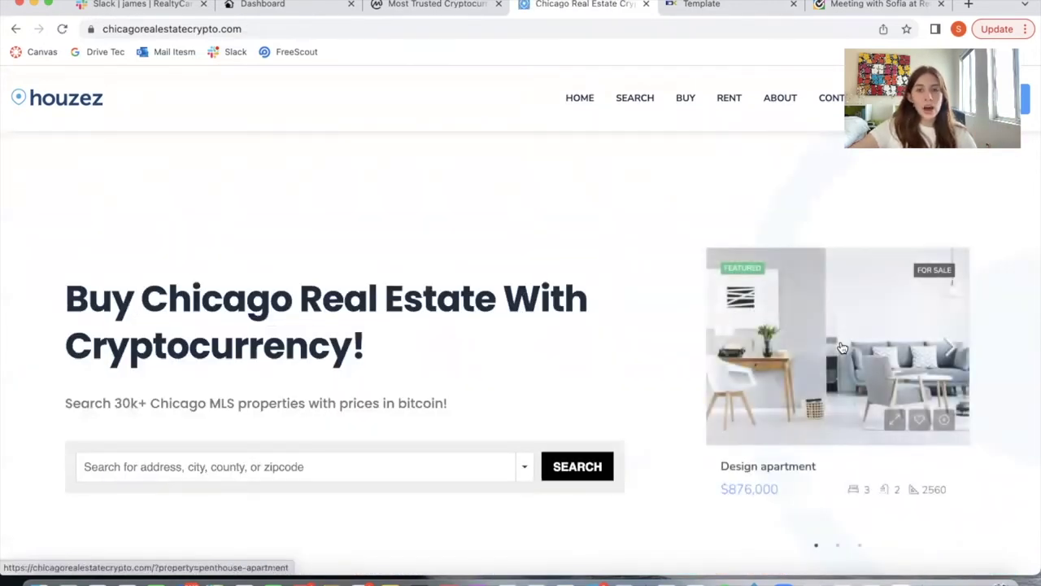
scroll(607, 323, "down", 7)
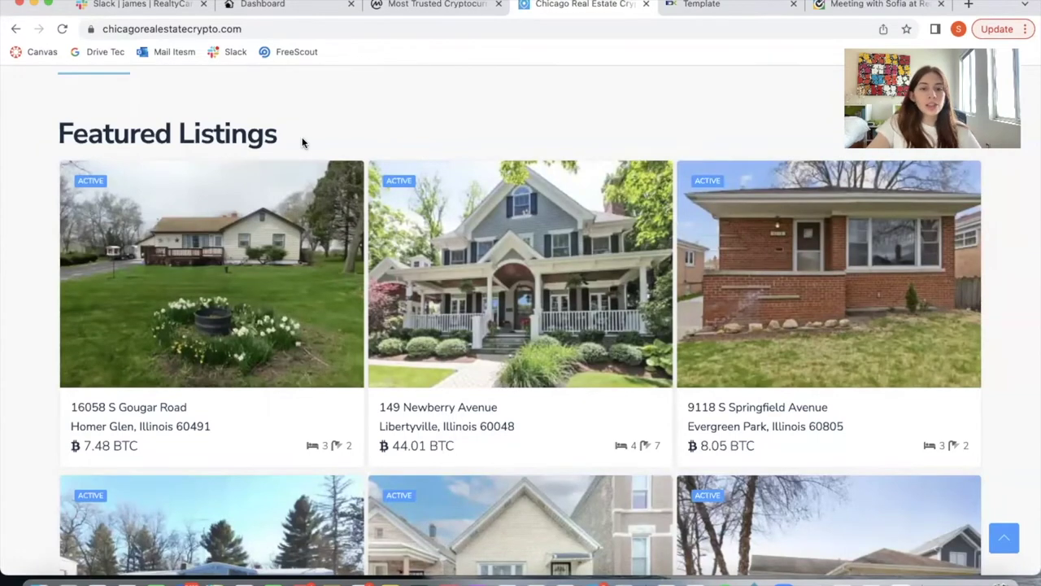
scroll(309, 155, "down", 2)
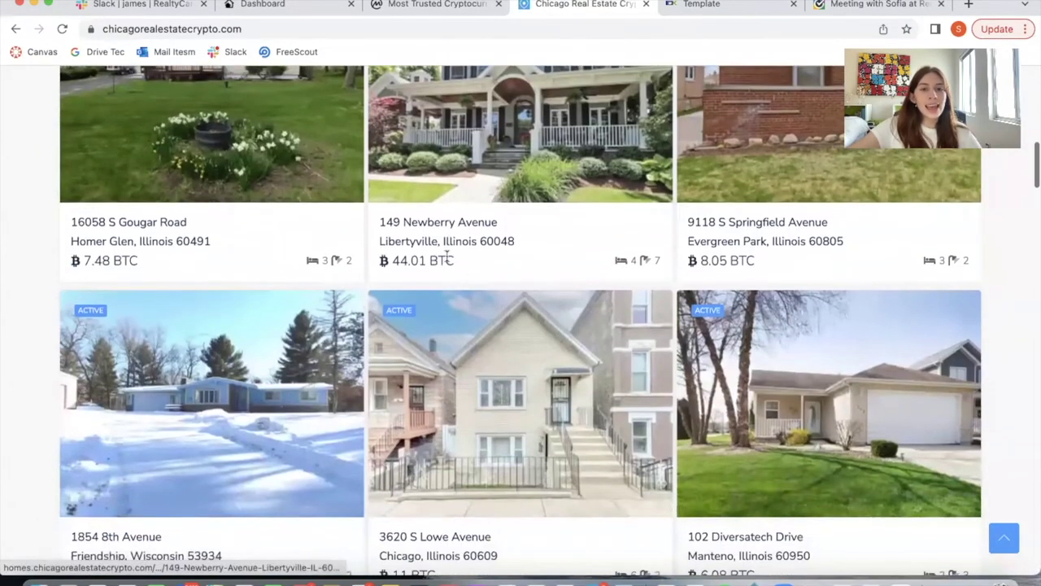
scroll(749, 268, "down", 2)
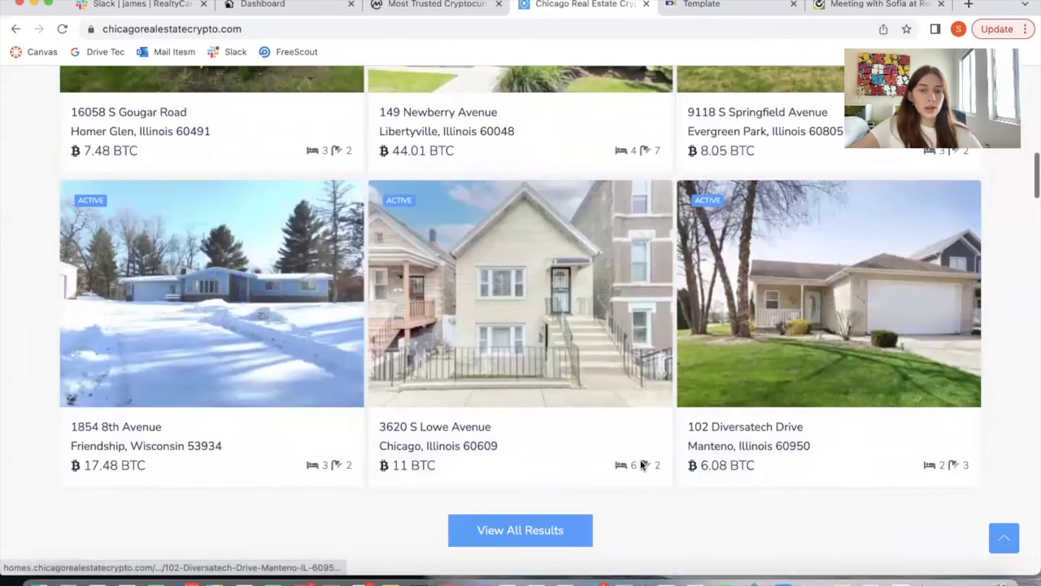
scroll(398, 463, "up", 1)
scroll(398, 464, "up", 1)
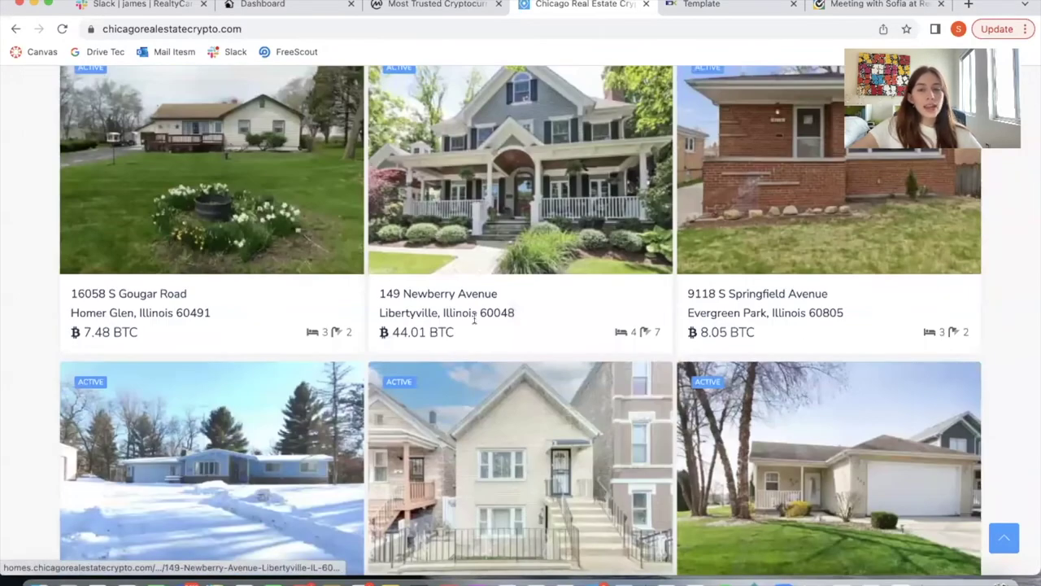
scroll(660, 328, "up", 2)
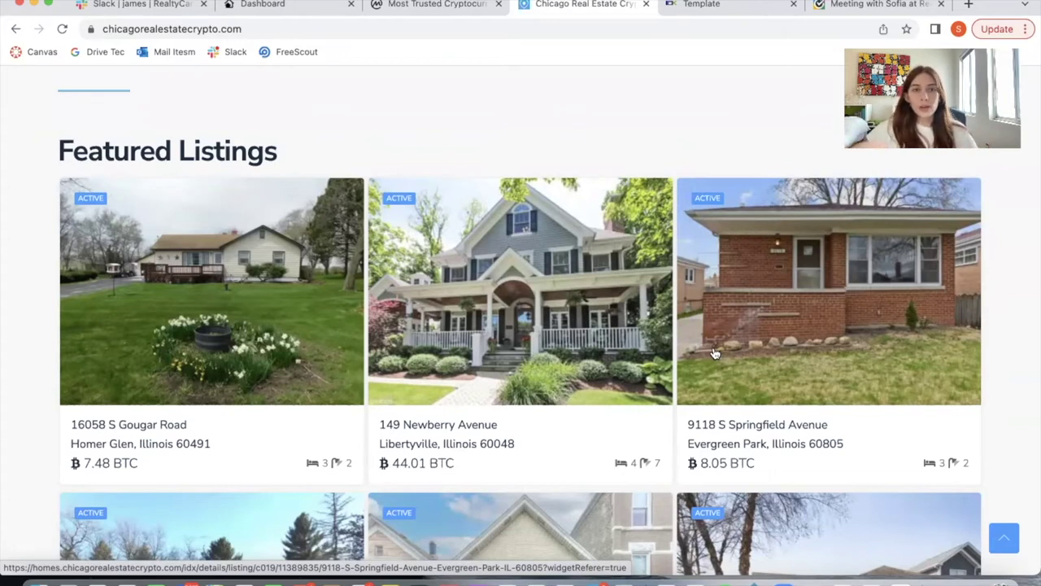
Find Speedy IDX Widgets in the IDX Addons Apps list and open the Speedy Widgets BTC app
left_click(302, 9)
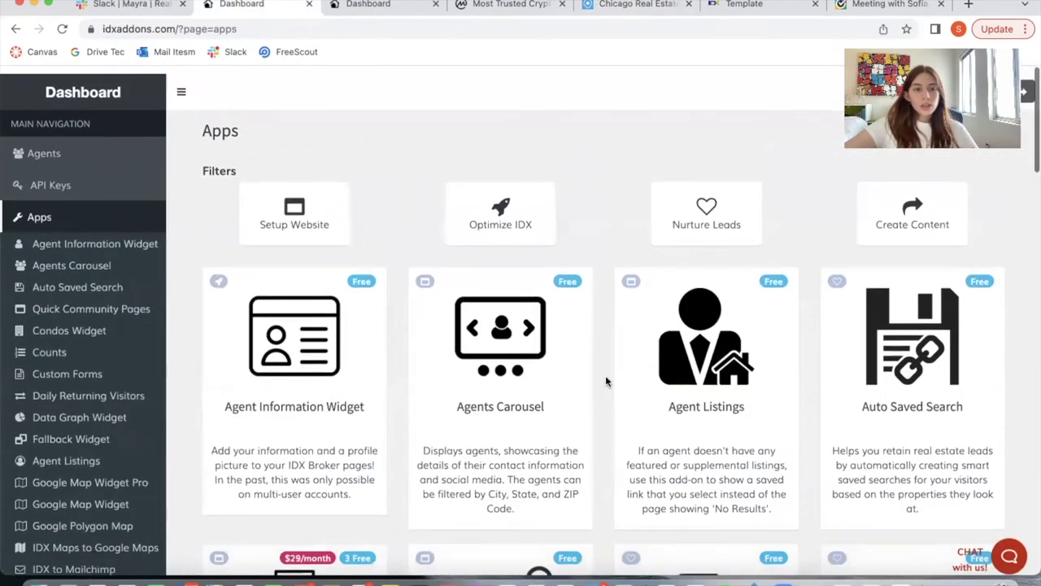
scroll(684, 395, "down", 10)
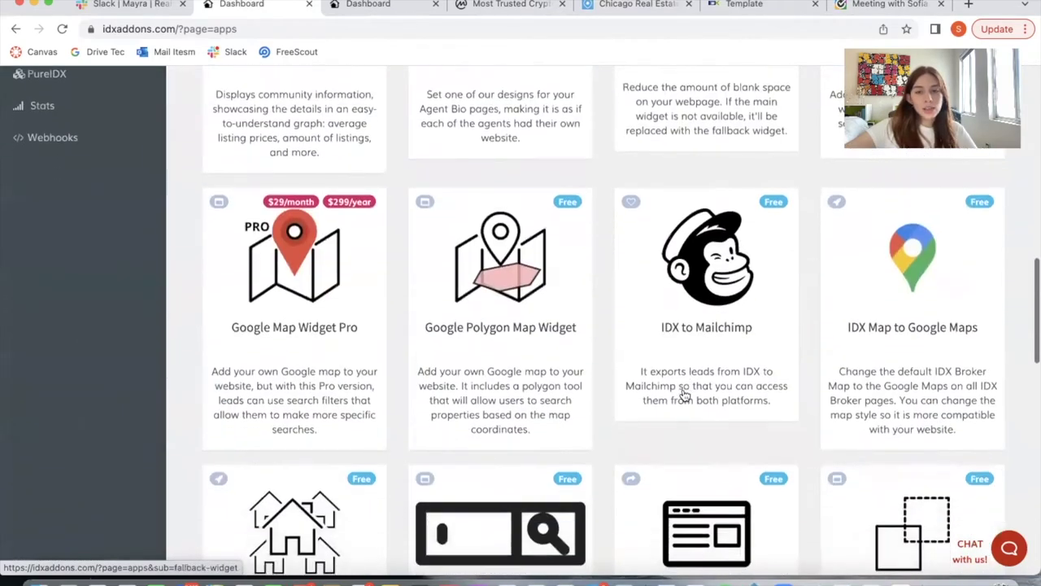
scroll(684, 395, "down", 10)
scroll(683, 395, "up", 4)
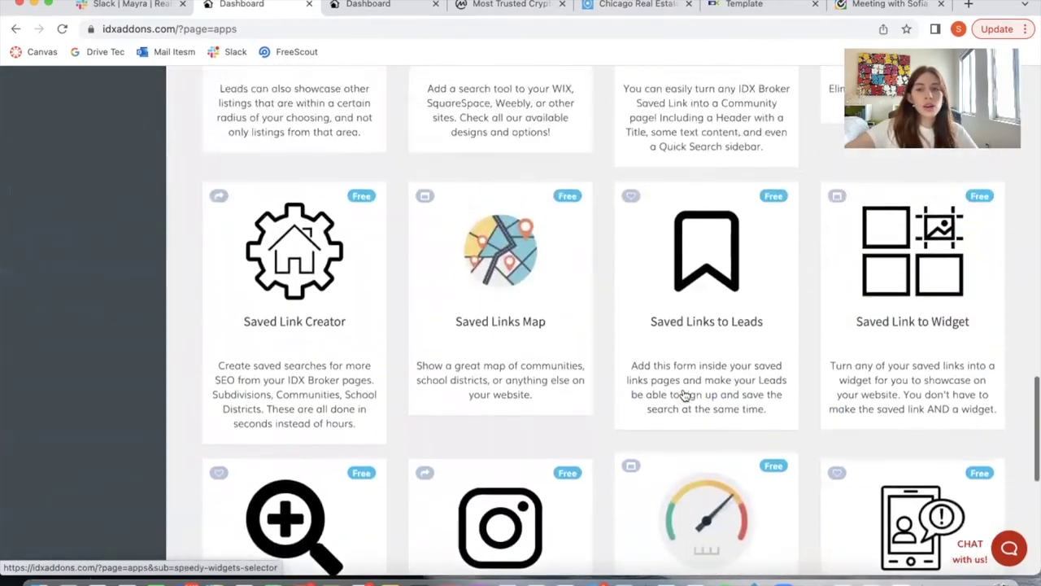
scroll(684, 394, "down", 4)
scroll(683, 396, "up", 2)
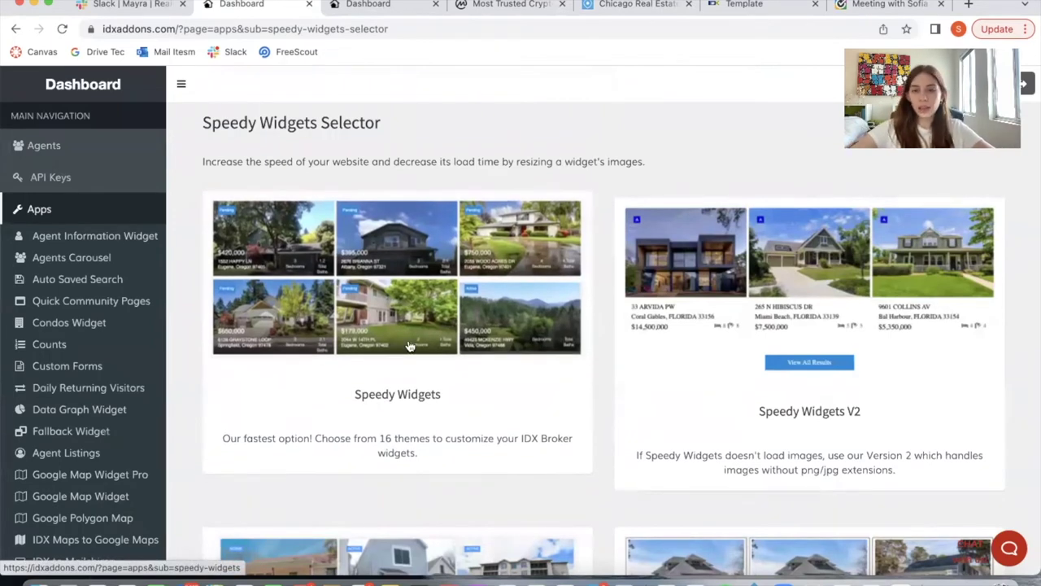
scroll(410, 347, "down", 4)
scroll(407, 342, "down", 2)
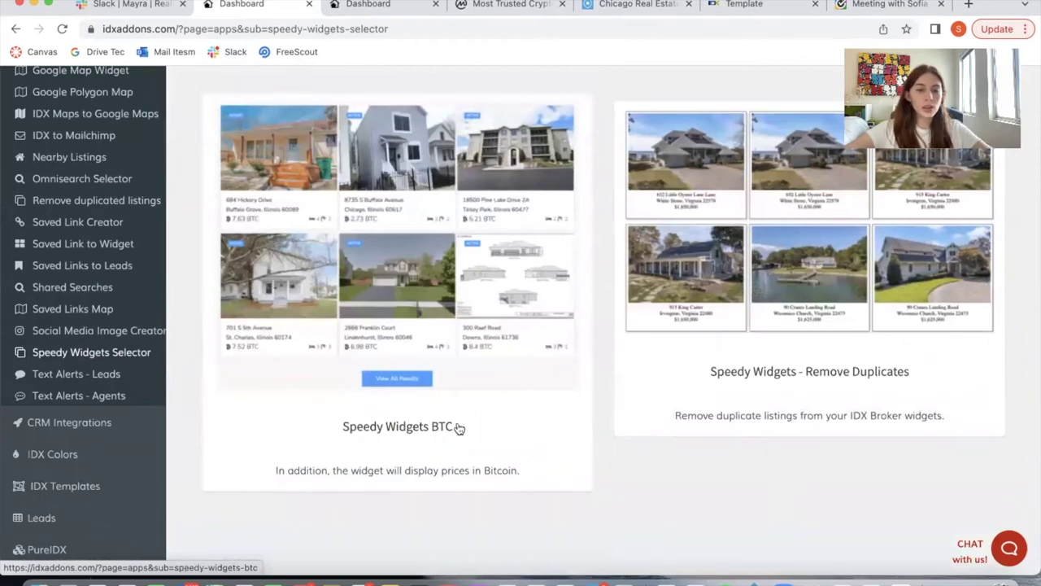
left_click(489, 431)
Set the Speedy Widget to Newest Listings with the Flagship theme
scroll(488, 428, "down", 1)
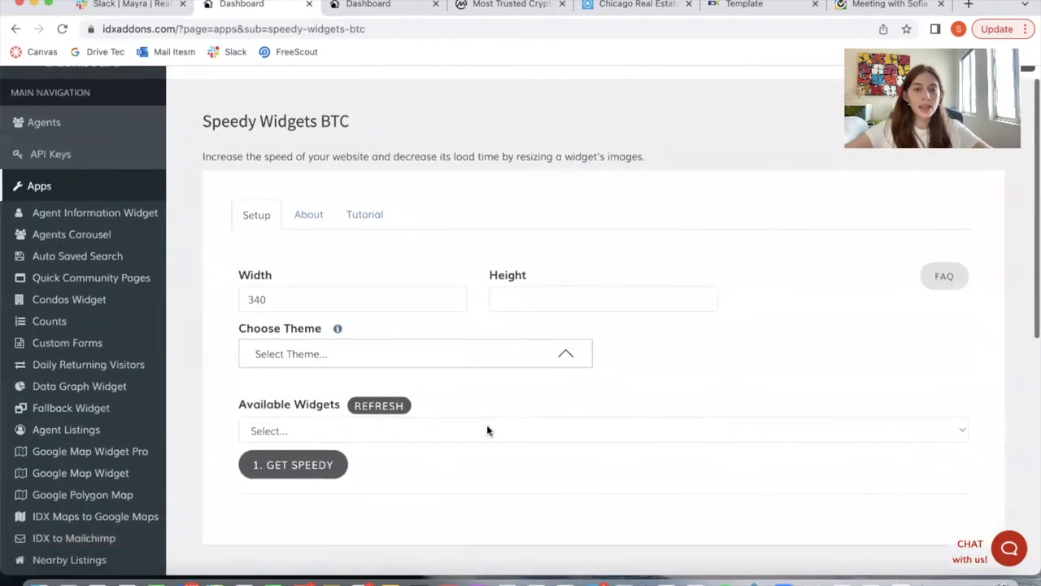
left_click(469, 429)
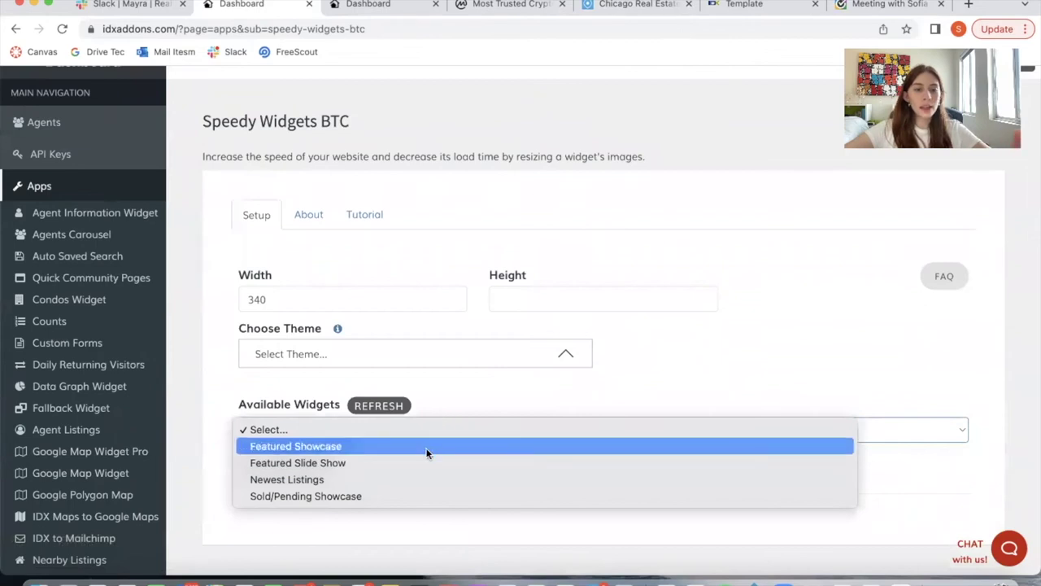
scroll(416, 499, "down", 1)
left_click(419, 419)
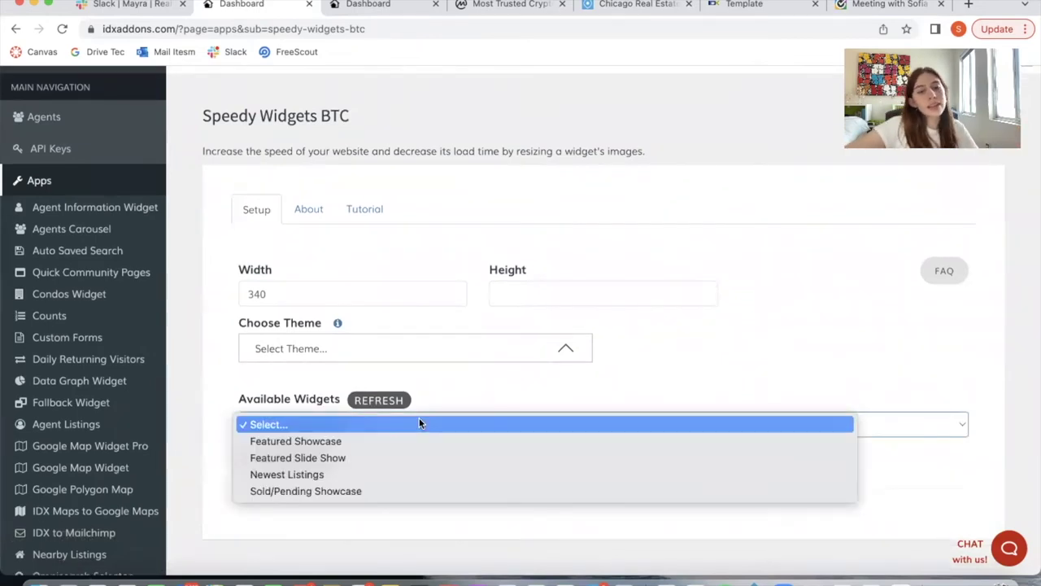
left_click(369, 475)
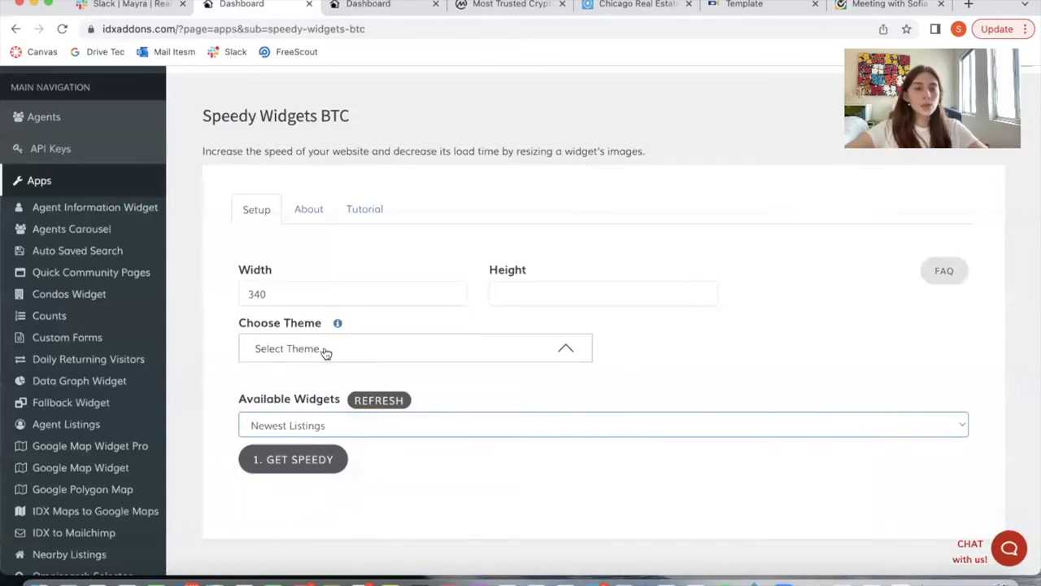
scroll(431, 201, "down", 3)
left_click(419, 239)
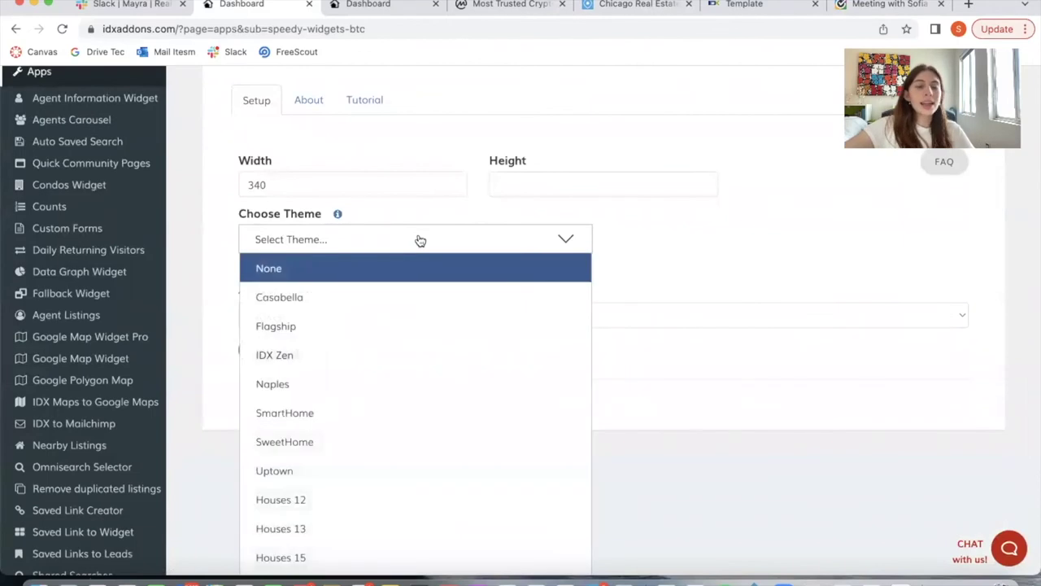
scroll(391, 294, "down", 5)
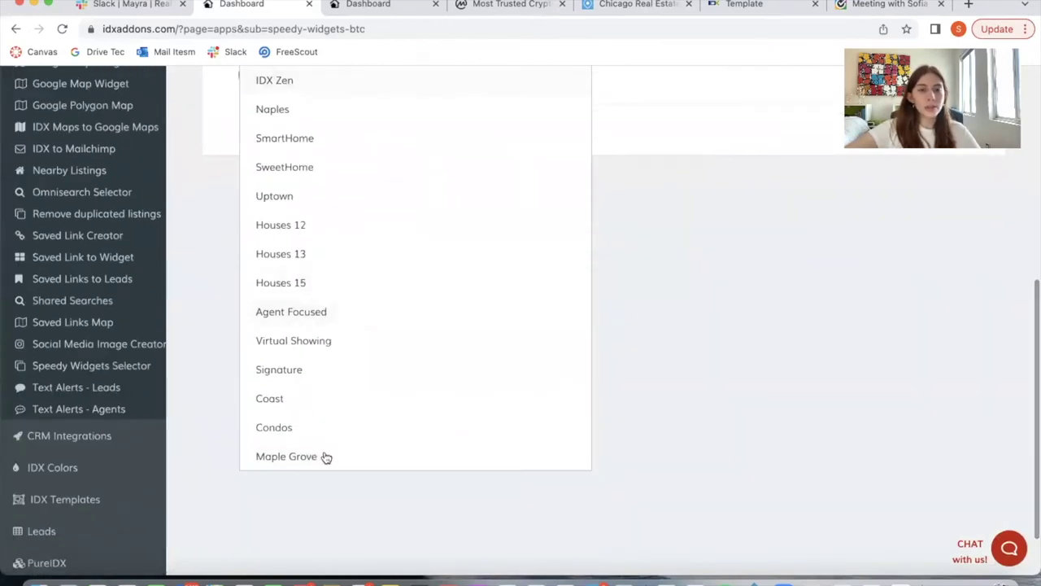
scroll(512, 472, "up", 3)
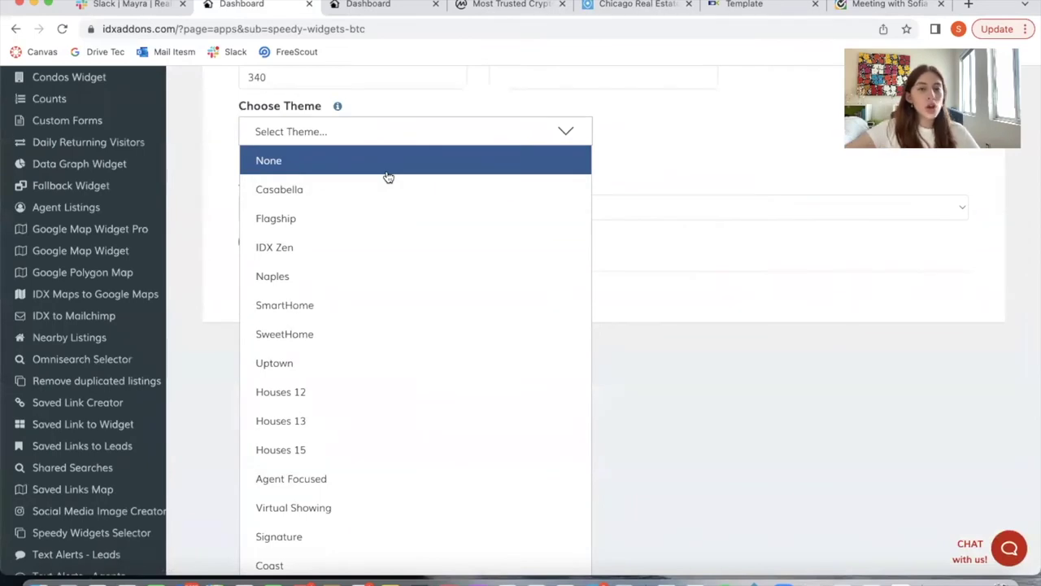
left_click(336, 220)
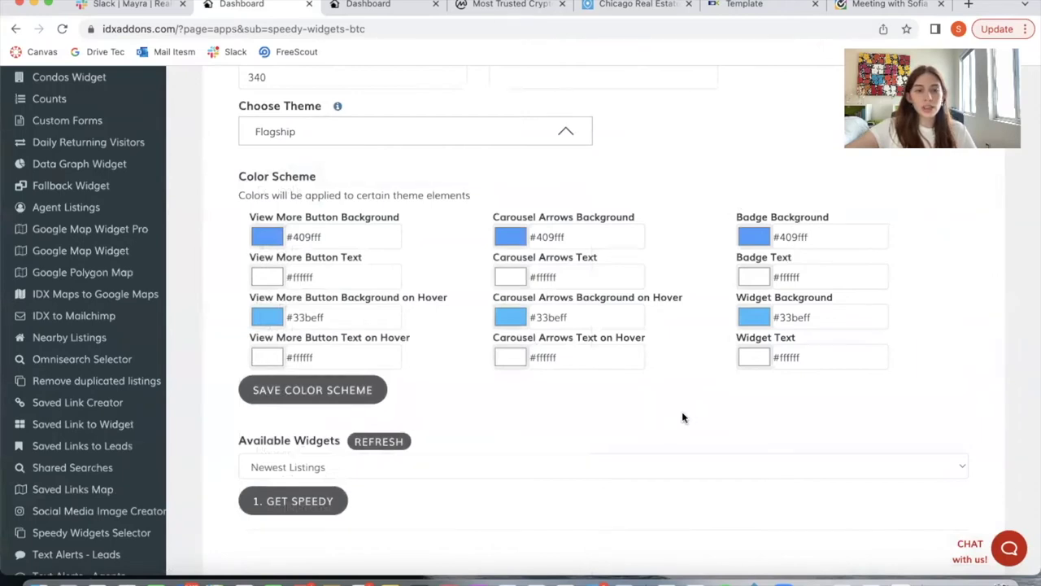
Generate the widget code with 1. GET SPEEDY and preview the Flagship widget
scroll(682, 417, "down", 2)
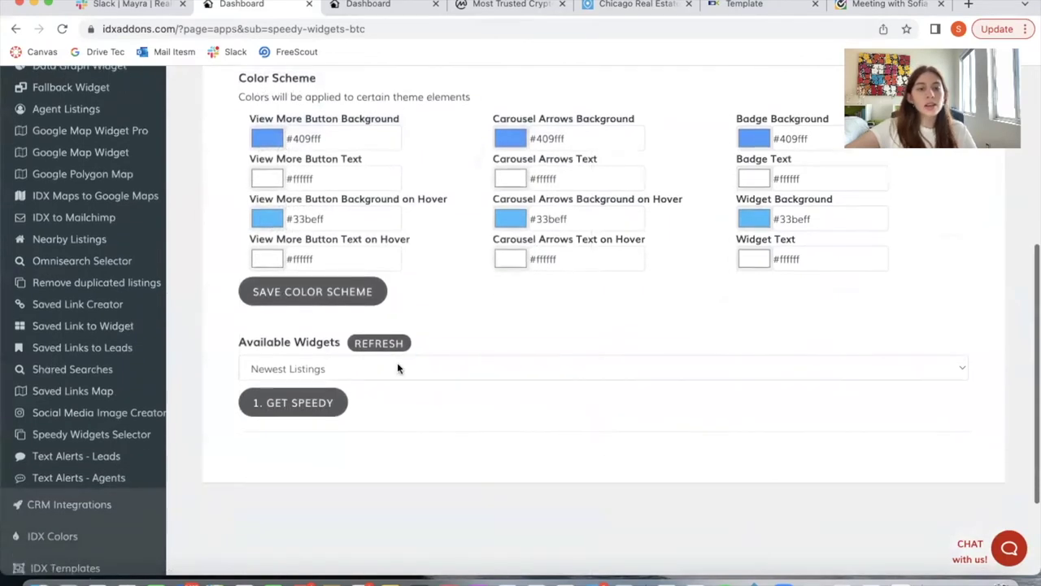
left_click(319, 404)
scroll(317, 403, "down", 3)
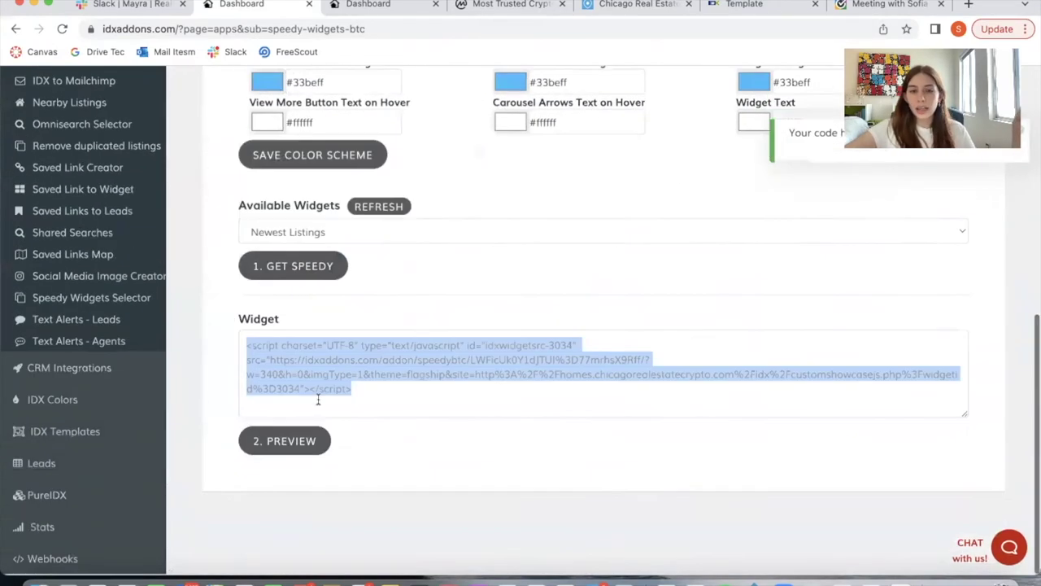
left_click(301, 441)
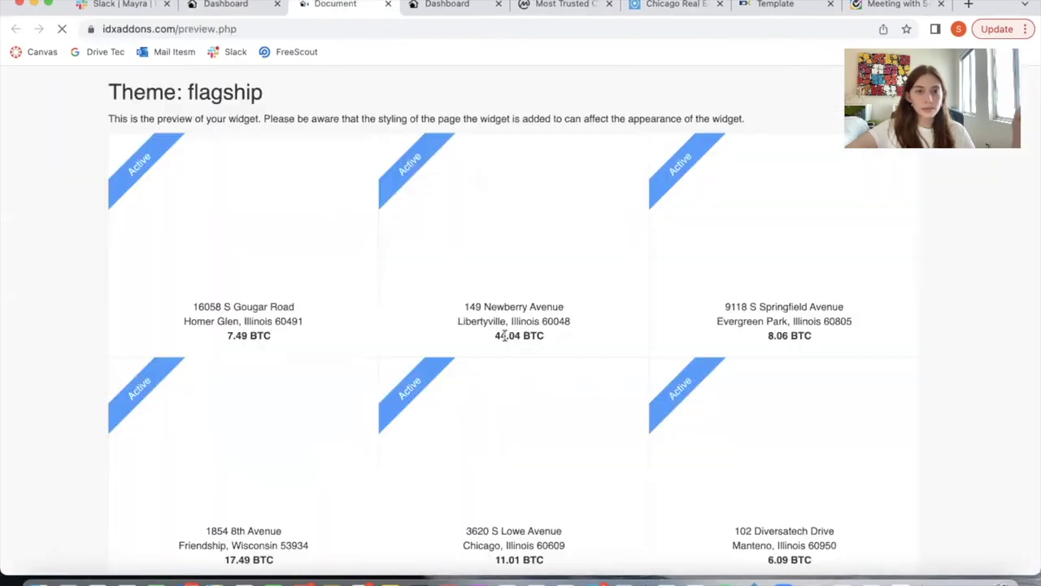
After reviewing the Flagship preview, switch the theme to Virtual Showing and preview the widget
scroll(505, 336, "down", 3)
scroll(506, 336, "up", 2)
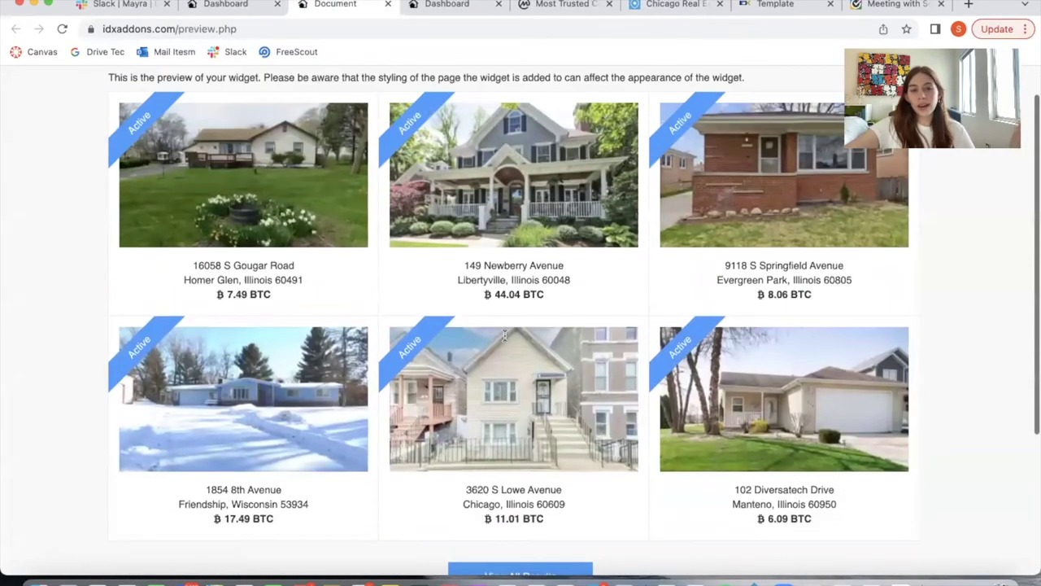
scroll(505, 336, "up", 1)
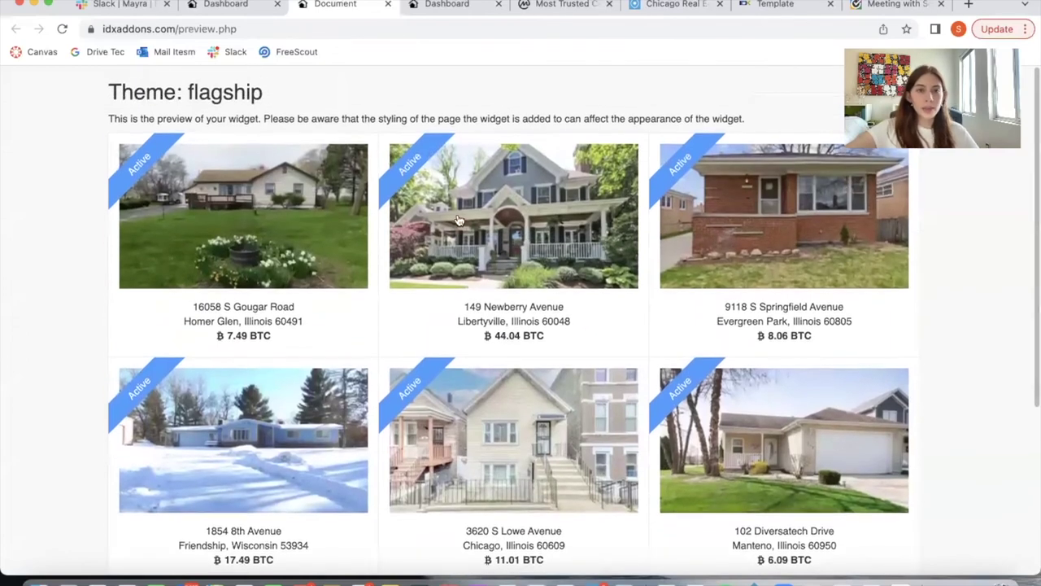
left_click(388, 5)
scroll(429, 193, "up", 5)
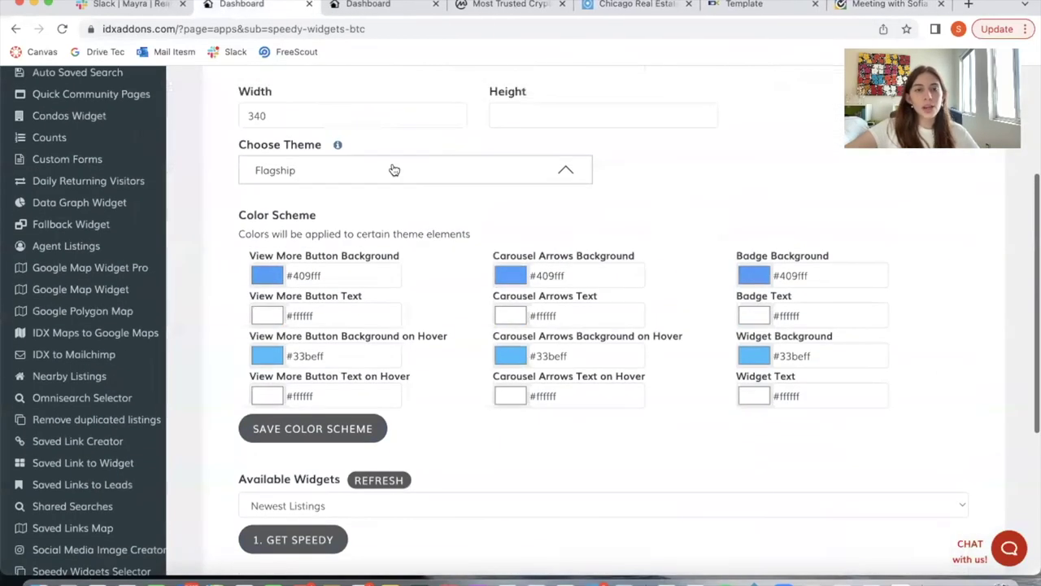
left_click(375, 173)
scroll(375, 428, "down", 3)
left_click(358, 439)
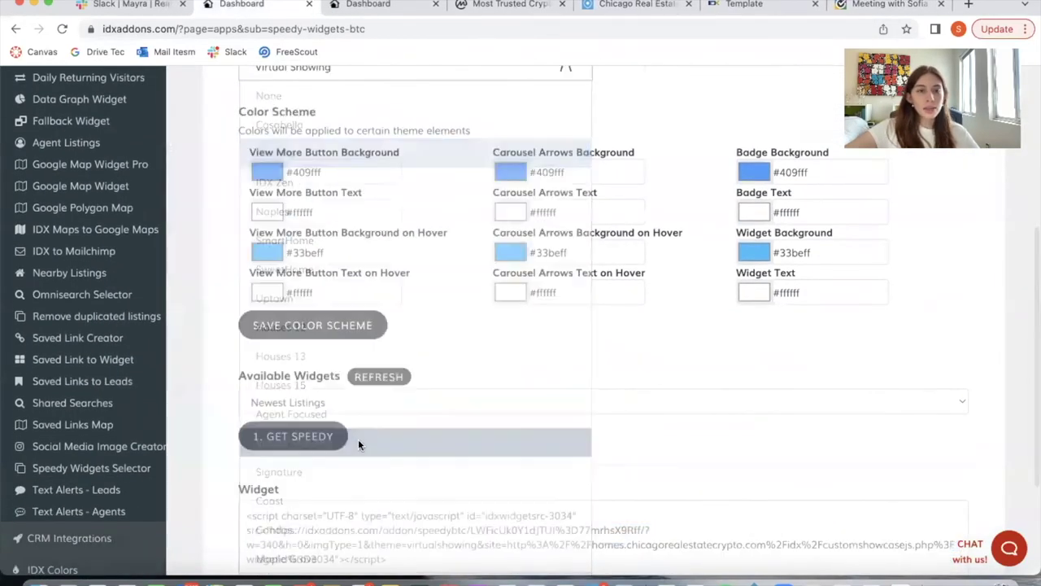
scroll(358, 439, "down", 4)
left_click(306, 440)
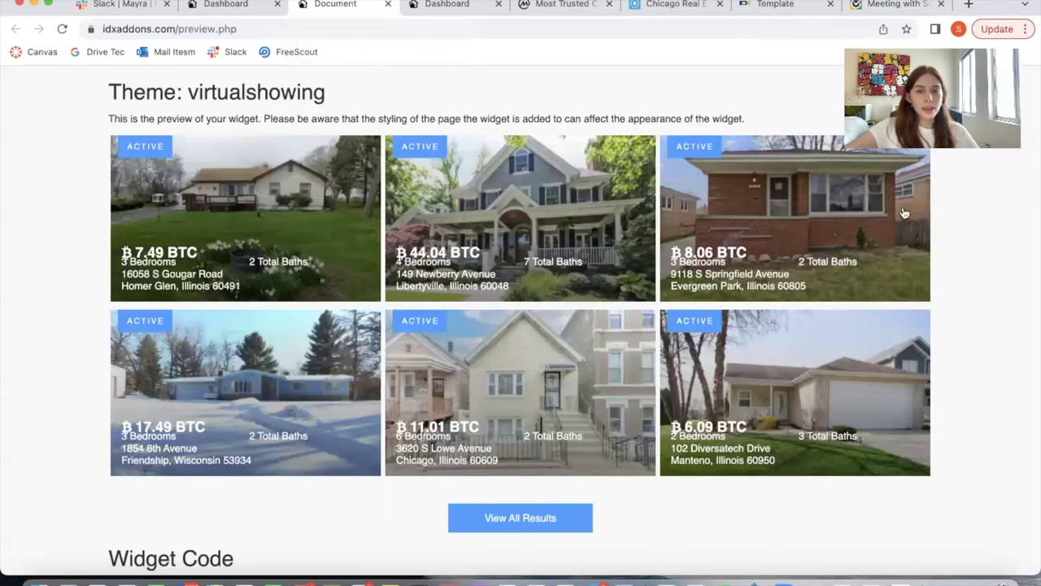
Switch the theme to Houses 13, preview its BTC-priced listing grid, and return to settings
left_click(388, 4)
scroll(383, 156, "up", 4)
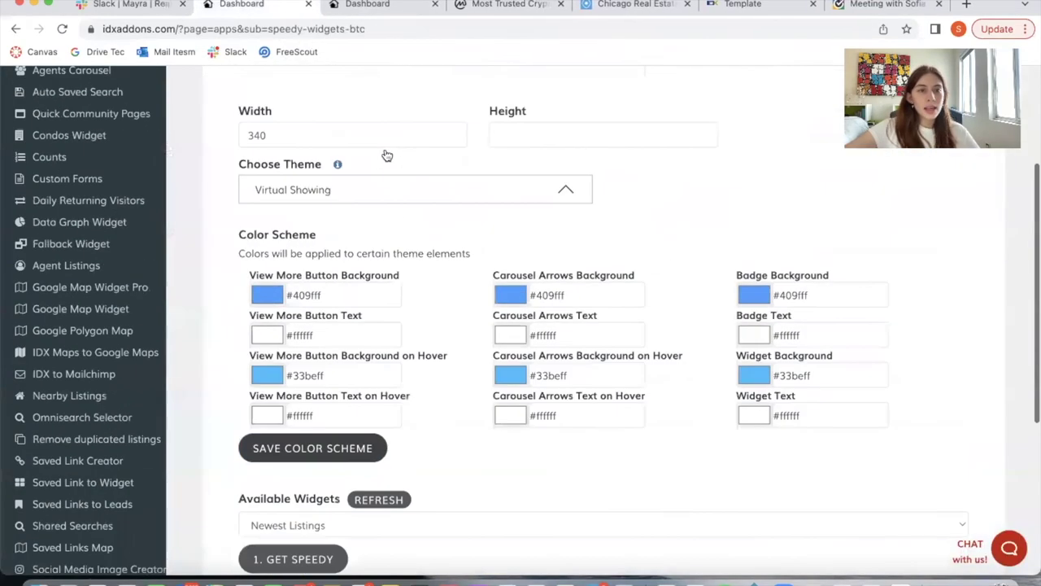
left_click(371, 192)
scroll(358, 366, "down", 4)
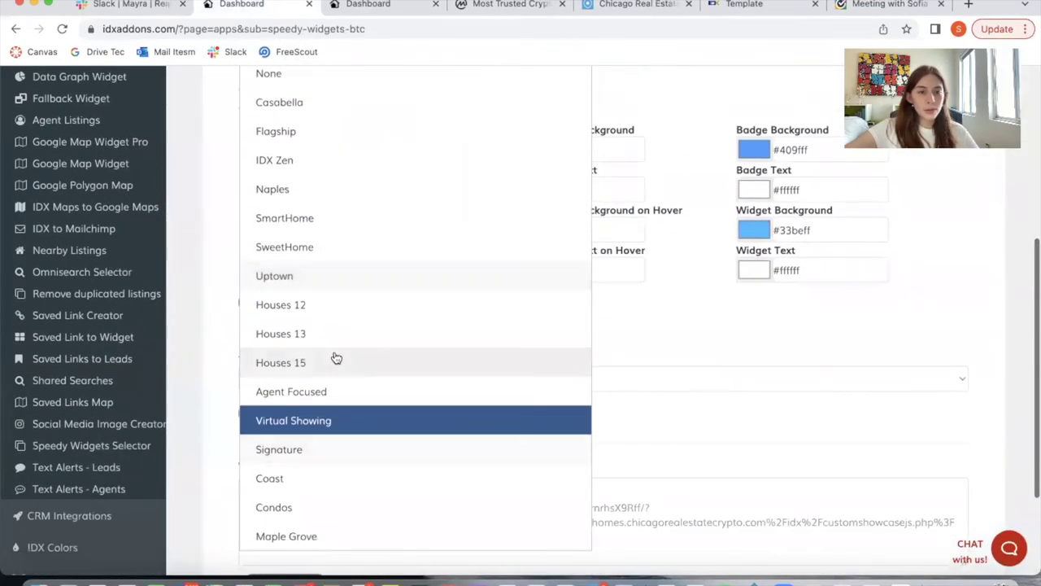
left_click(330, 334)
scroll(329, 339, "down", 1)
scroll(329, 339, "down", 2)
left_click(286, 450)
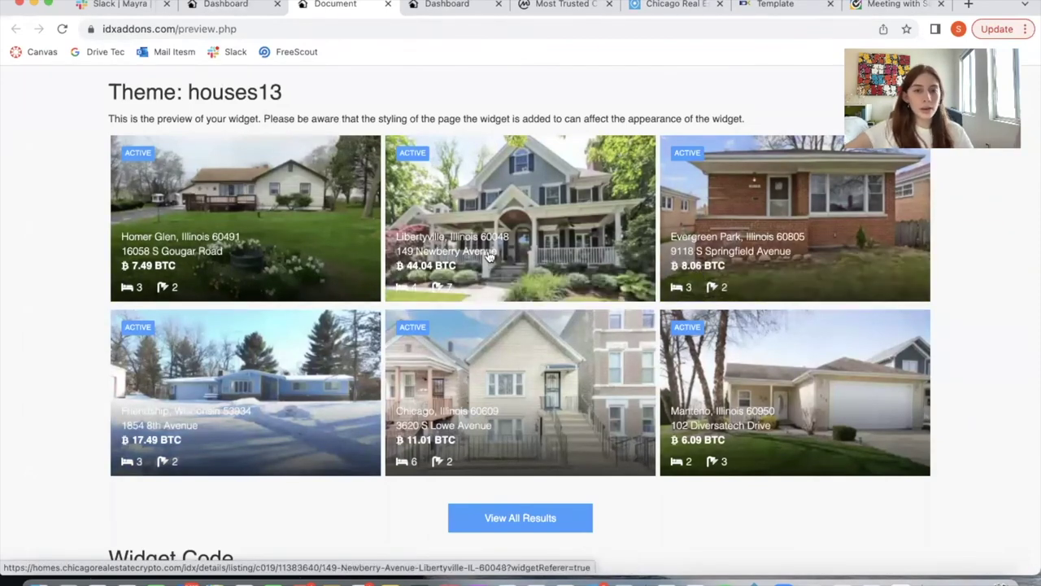
left_click(268, 5)
scroll(383, 198, "up", 6)
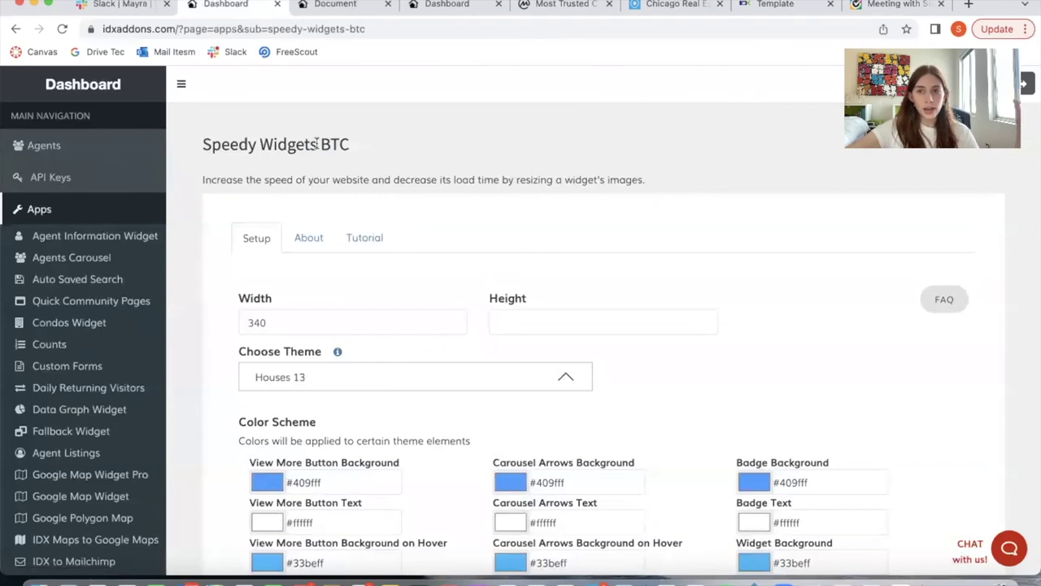
Confirm the chosen widget stays Newest Listings
scroll(324, 165, "down", 5)
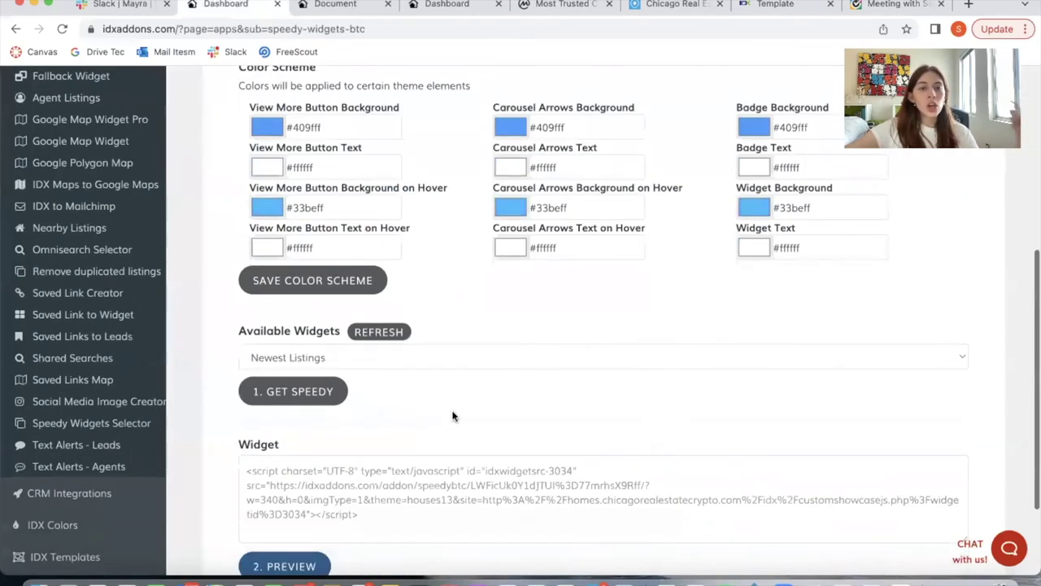
left_click(410, 358)
left_click(554, 274)
scroll(477, 181, "up", 5)
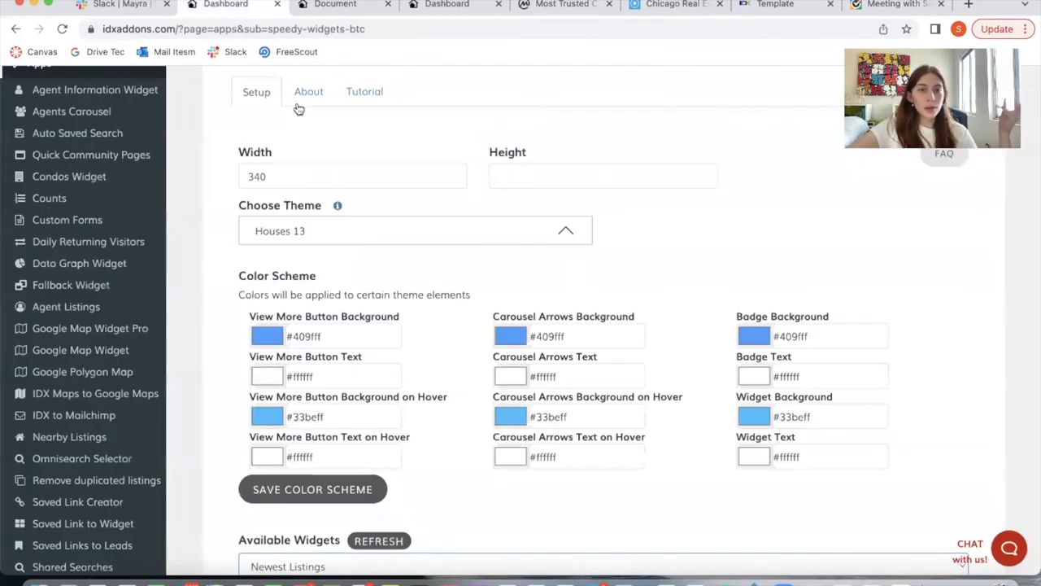
Select all of the Houses 13 widget embed code and switch to the Chicago Real Estate site
scroll(480, 353, "down", 4)
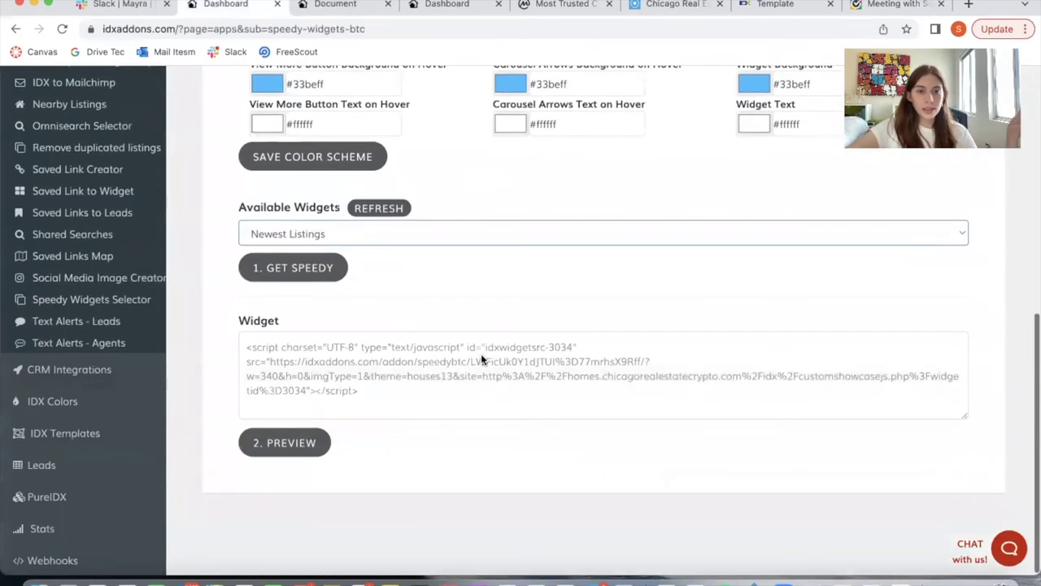
left_click(481, 353)
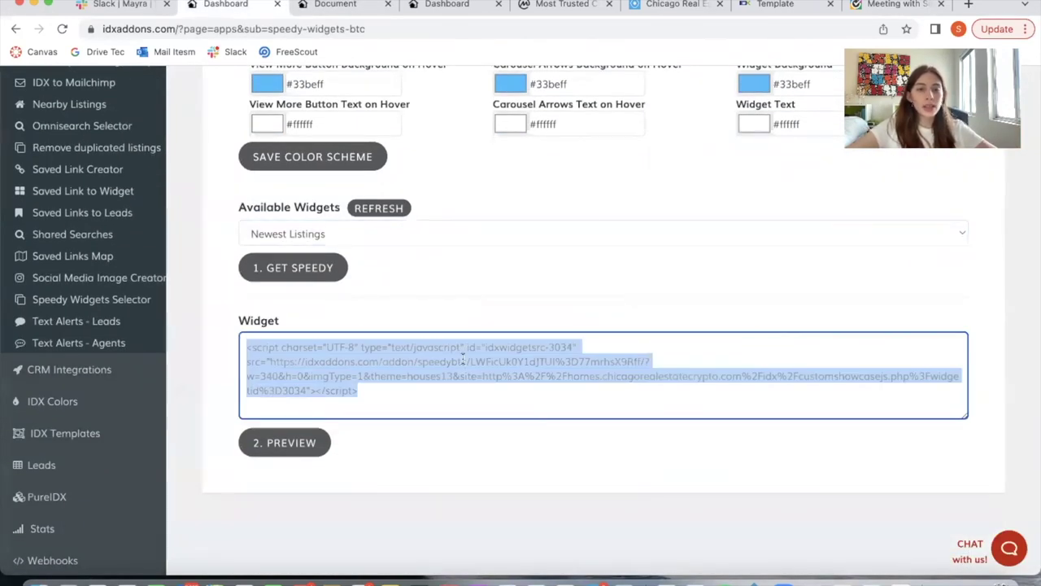
scroll(463, 358, "up", 1)
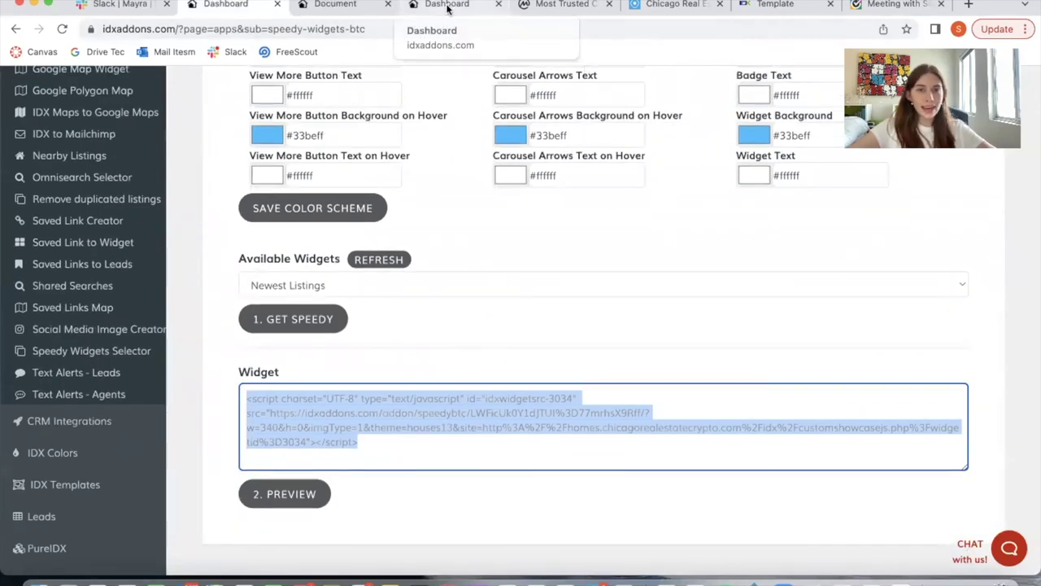
left_click(671, 6)
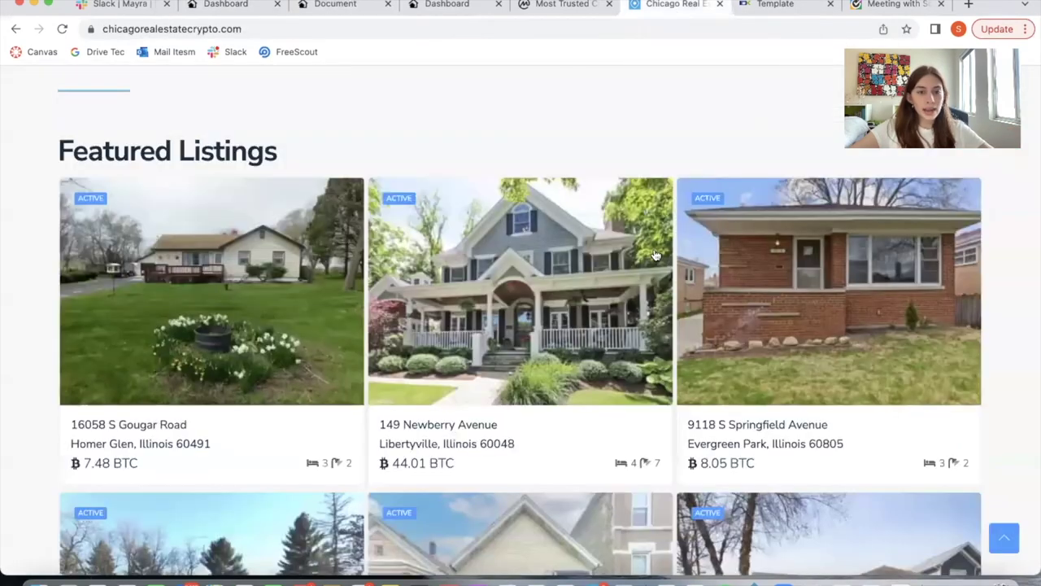
scroll(661, 350, "down", 15)
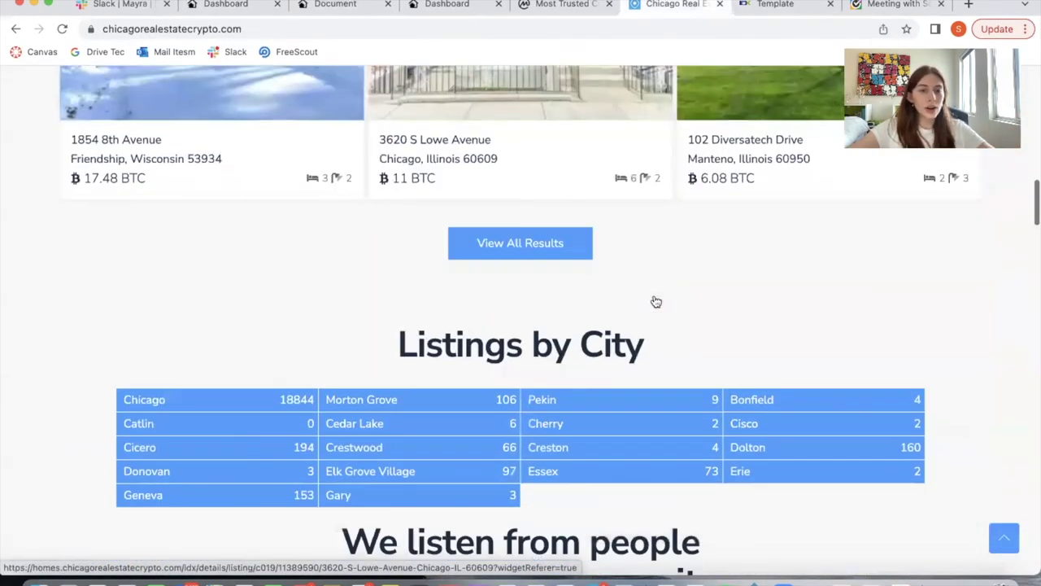
scroll(653, 296, "up", 3)
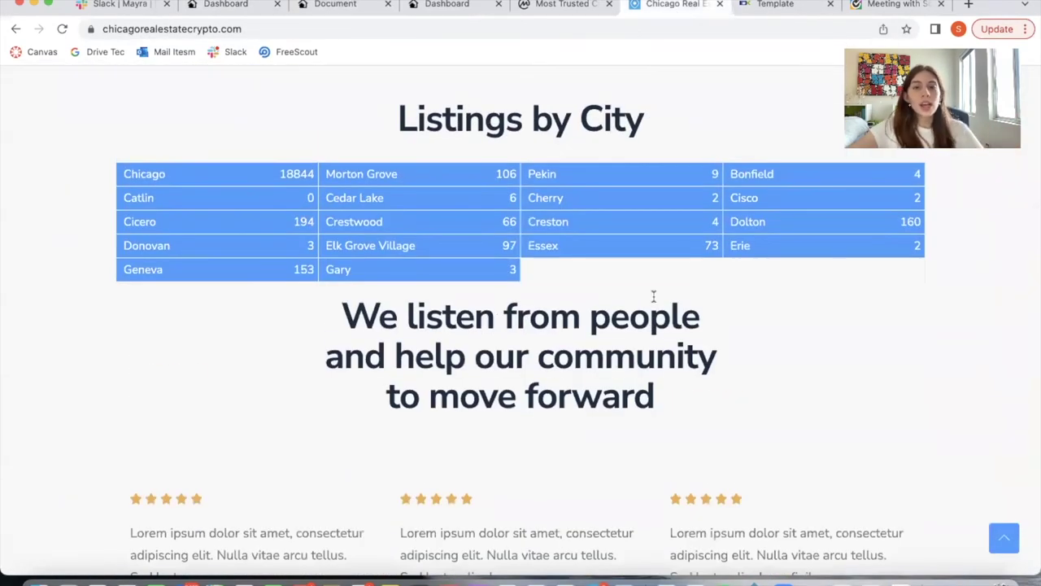
scroll(654, 284, "up", 8)
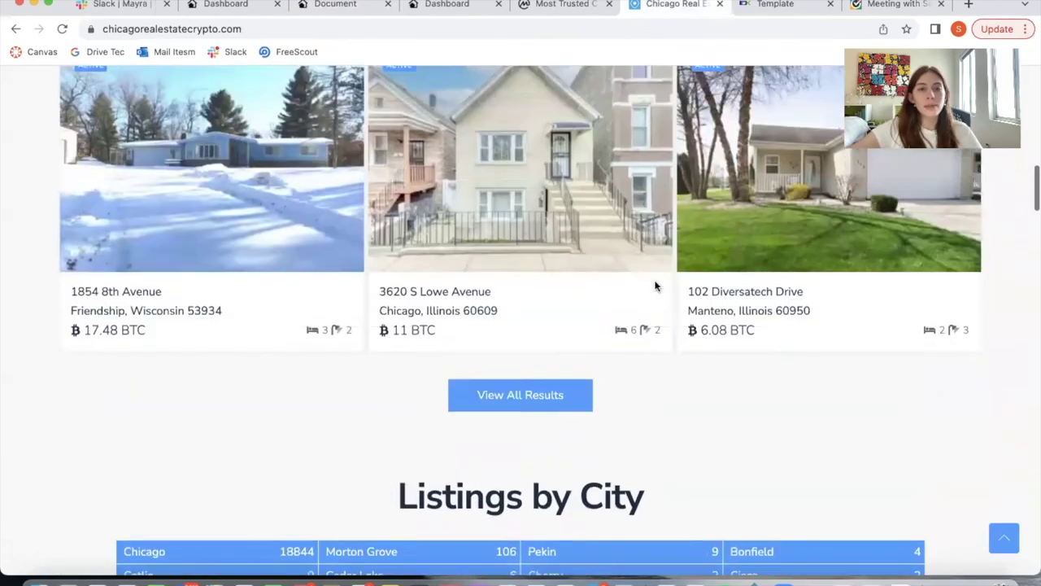
scroll(655, 282, "down", 9)
scroll(655, 279, "down", 20)
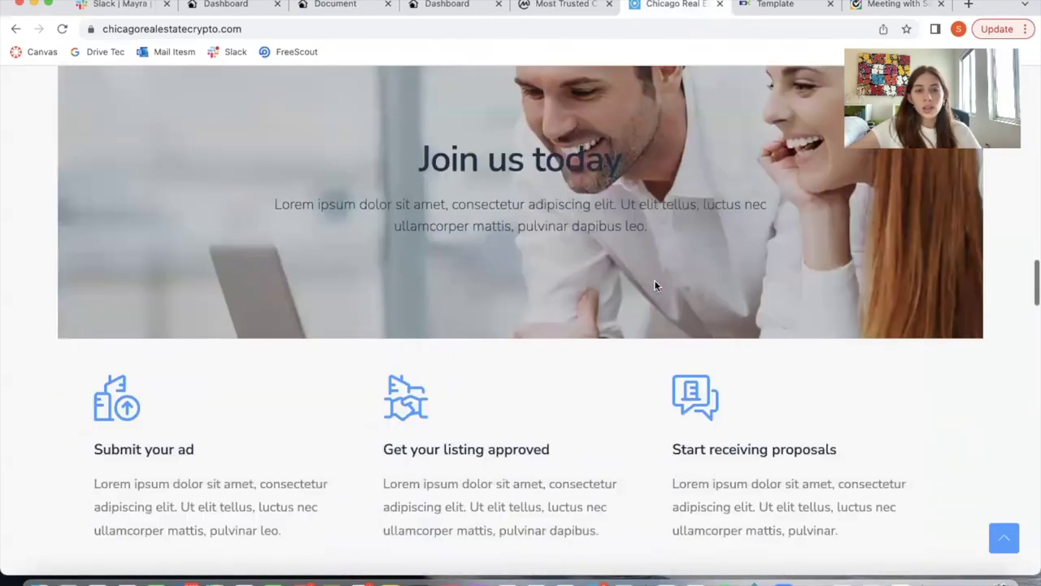
scroll(655, 284, "down", 15)
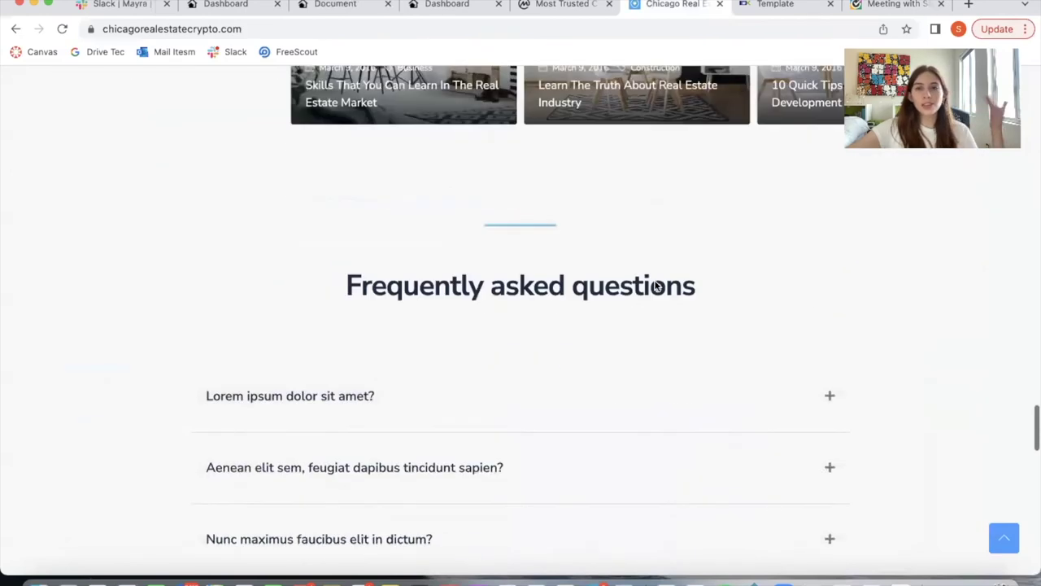
scroll(655, 284, "up", 20)
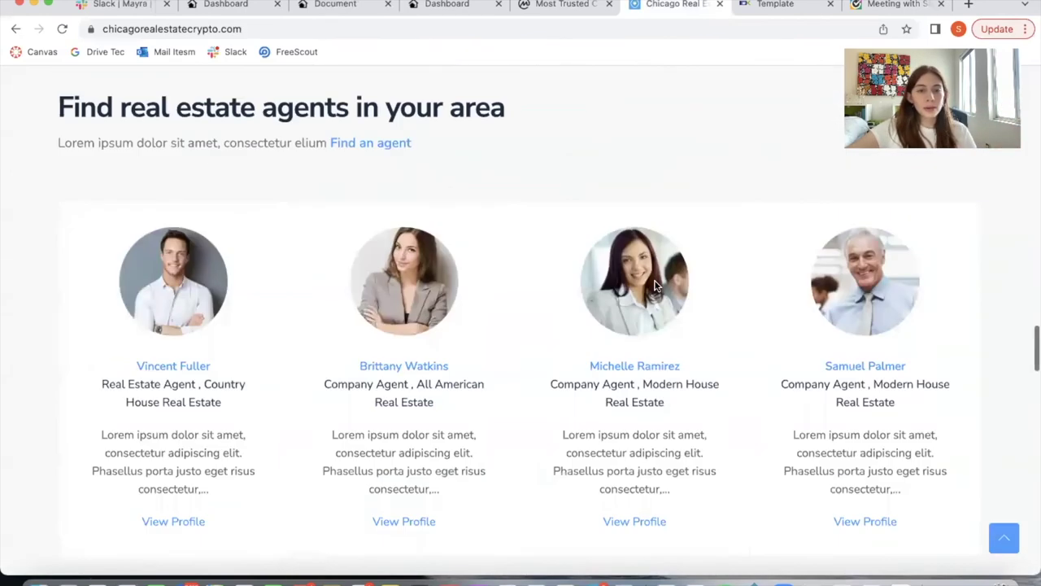